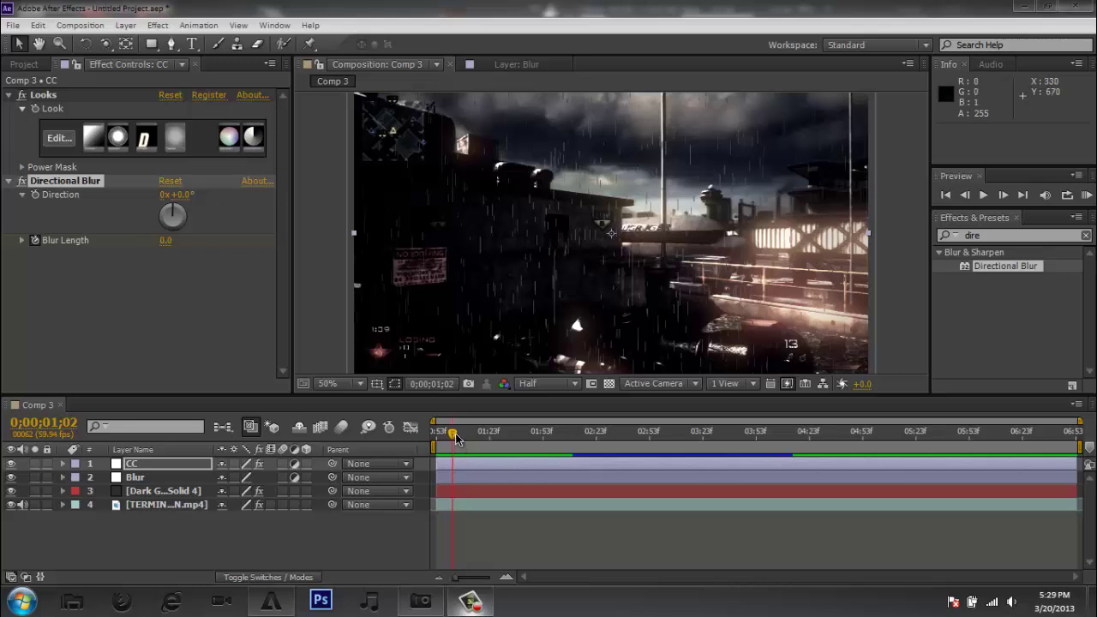
- Play a preview of the finished Comp 3 from about 0;00;00;58
{"action": "left_click_drag", "start_coordinate": [453, 439], "coordinate": [445, 436]}
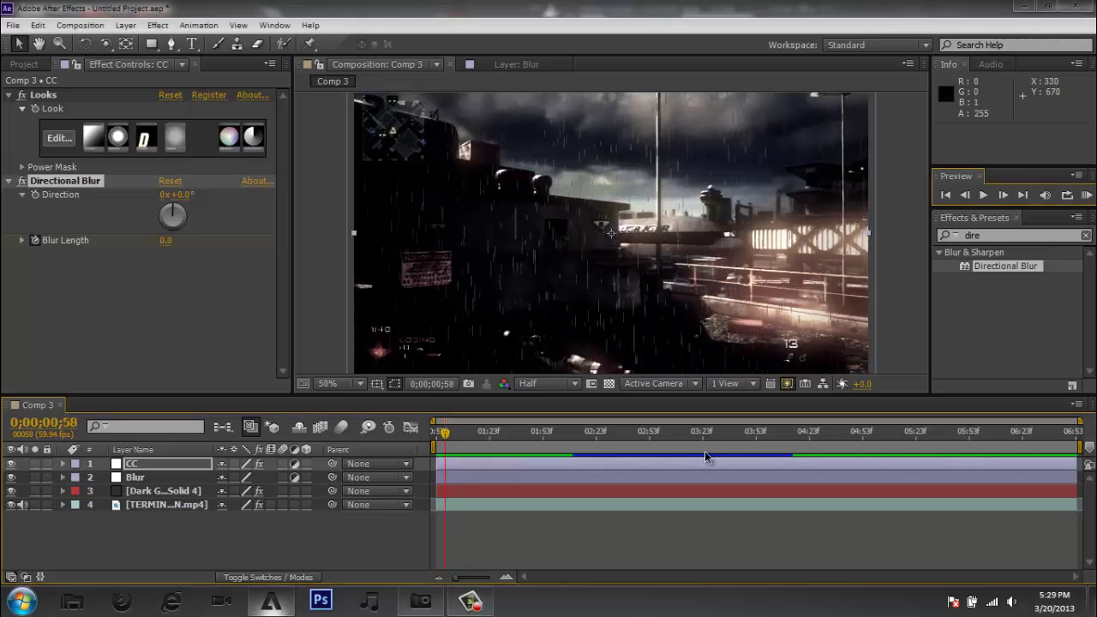
{"action": "left_click", "coordinate": [1091, 206]}
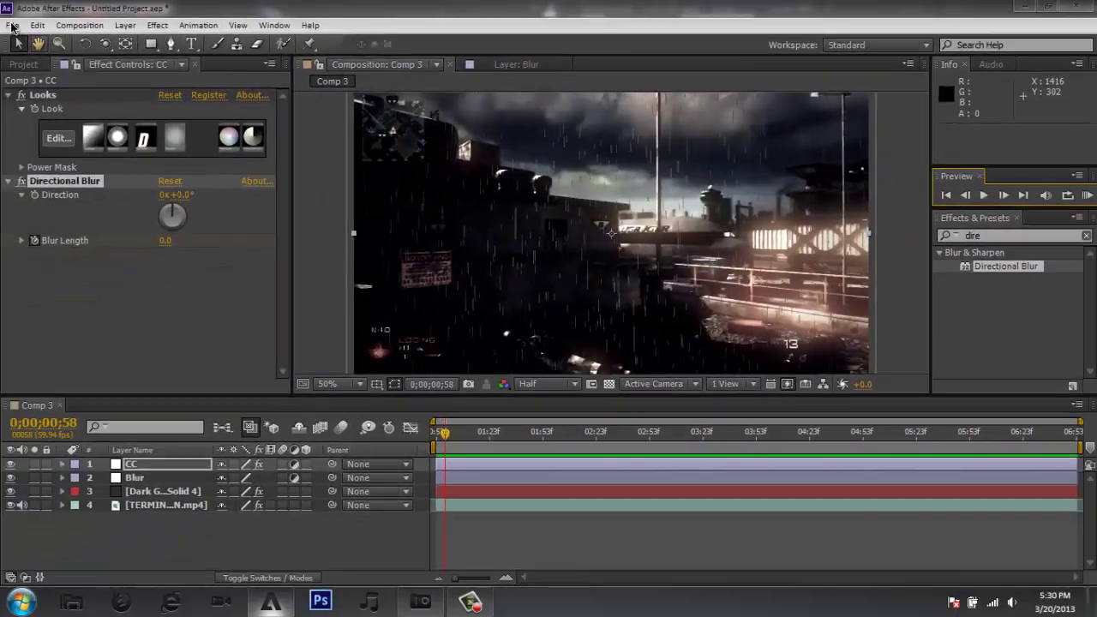
- Create a 1280 x 720 composition at 59.94 fps named Comp 4 and add the TERMINALCLEAN.mp4 clip to it
{"action": "left_click", "coordinate": [125, 25]}
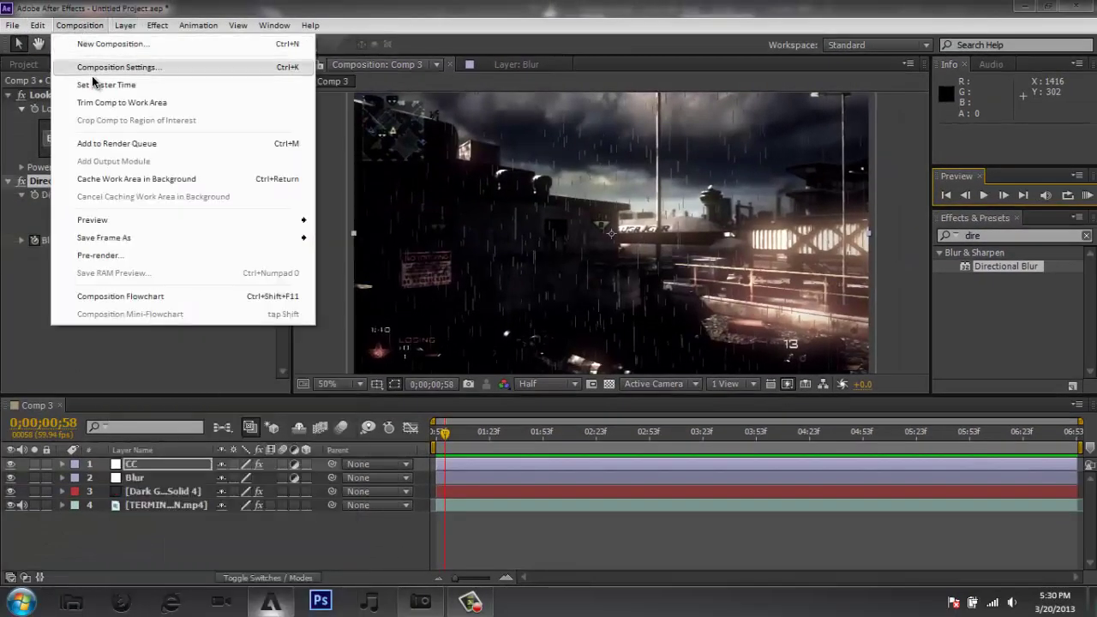
{"action": "left_click", "coordinate": [93, 41]}
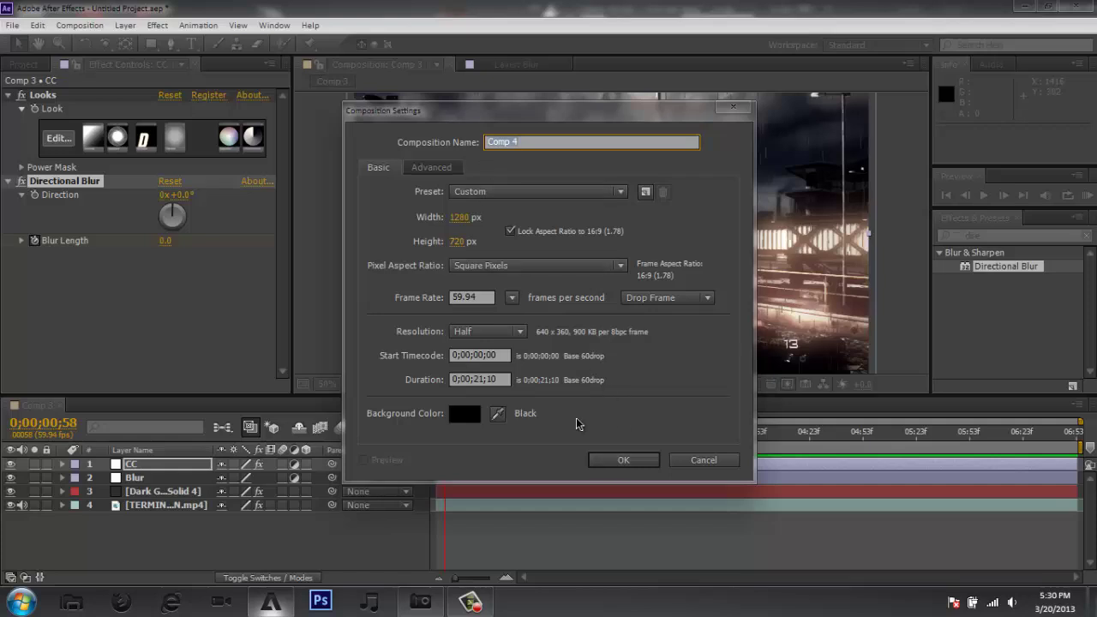
{"action": "left_click", "coordinate": [614, 467]}
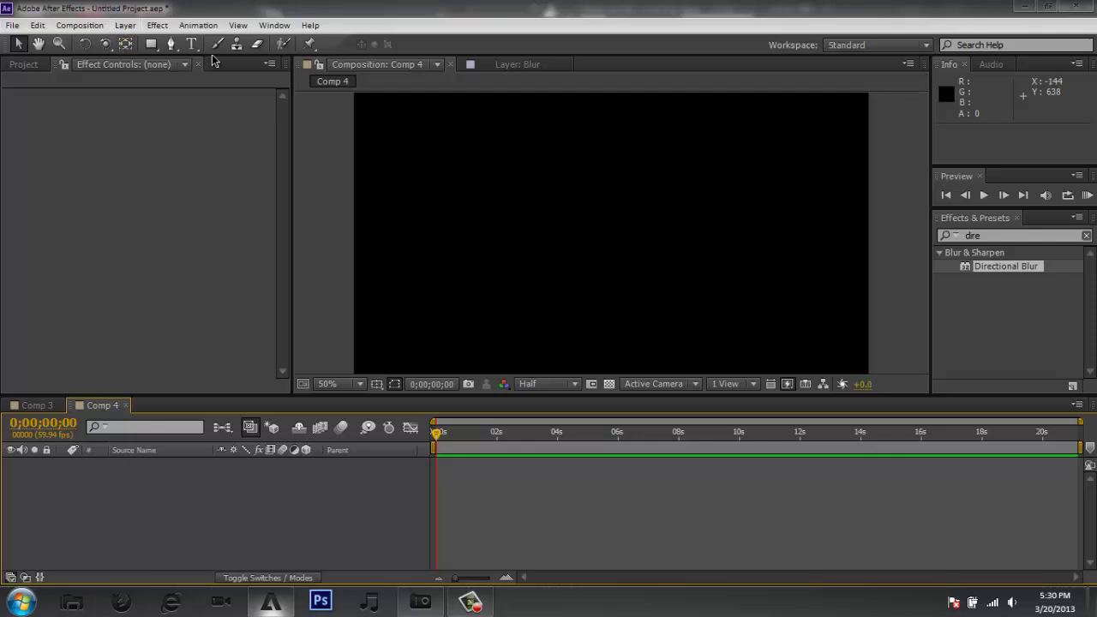
{"action": "left_click", "coordinate": [24, 64]}
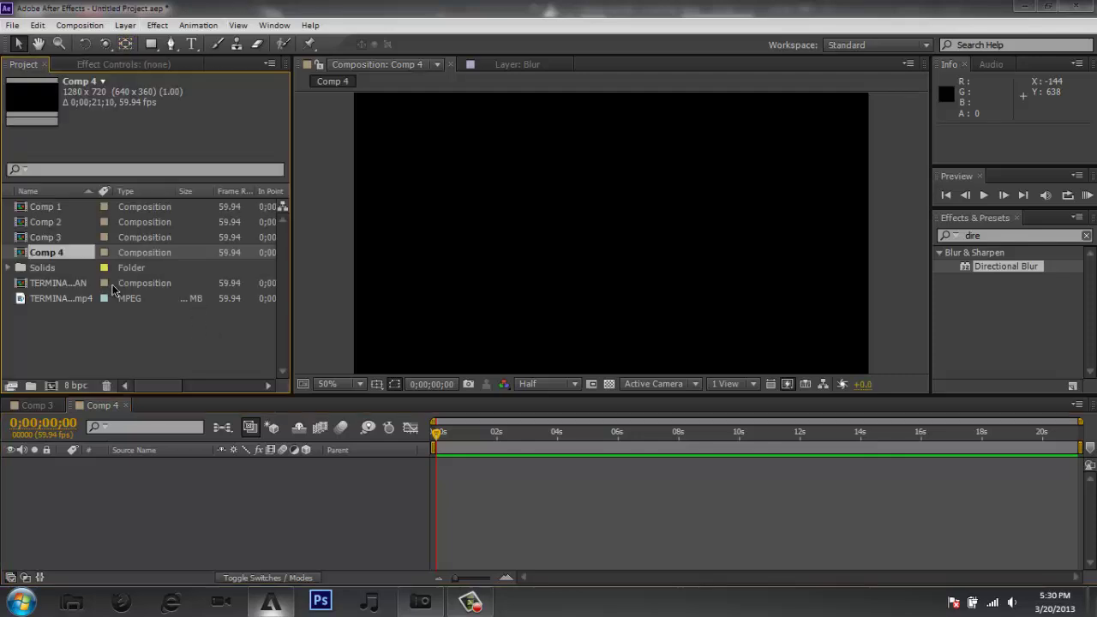
{"action": "left_click_drag", "start_coordinate": [47, 300], "coordinate": [86, 487]}
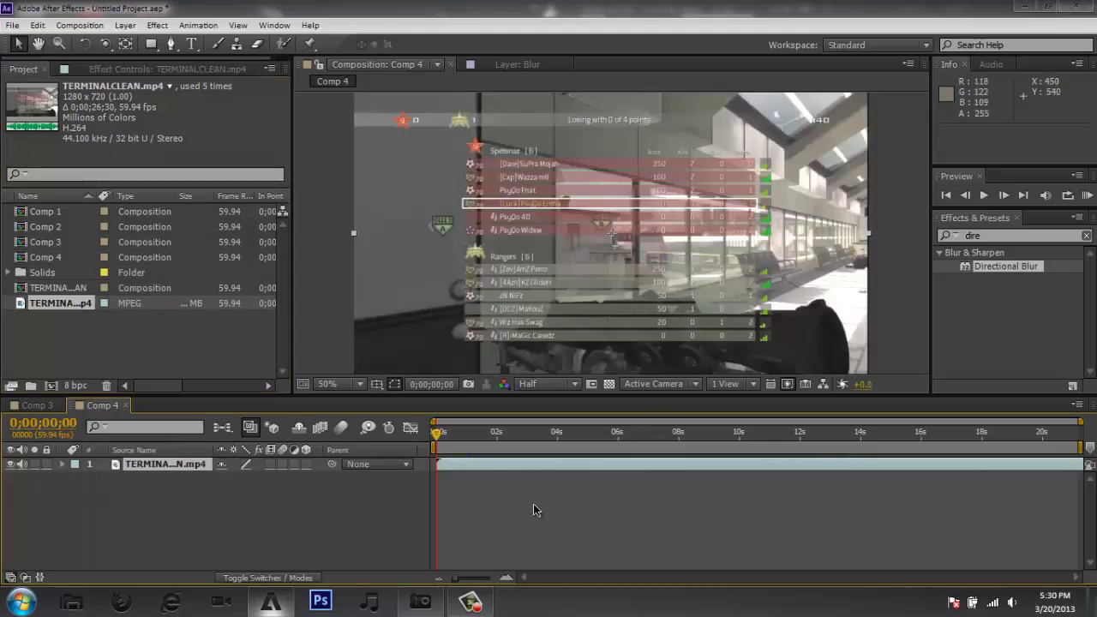
- Set the work area of Comp 4 to start at 0;00;00;51 and trim the composition to it
{"action": "left_click_drag", "start_coordinate": [437, 436], "coordinate": [448, 448]}
{"action": "left_click", "coordinate": [463, 434]}
{"action": "left_click_drag", "start_coordinate": [463, 434], "coordinate": [466, 431]}
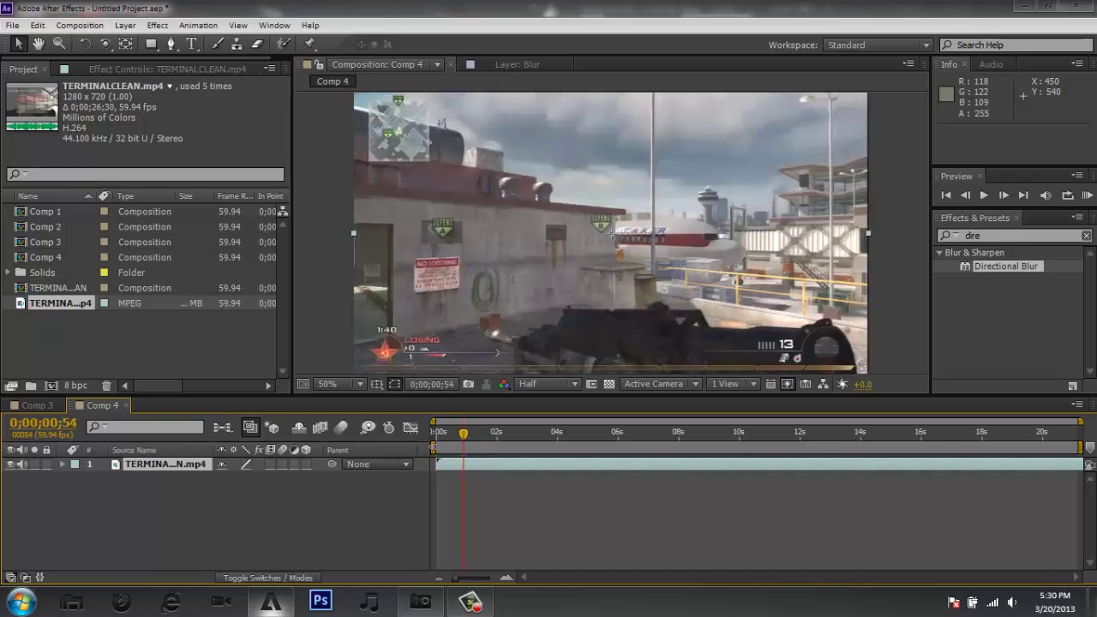
{"action": "left_click_drag", "start_coordinate": [435, 446], "coordinate": [462, 451]}
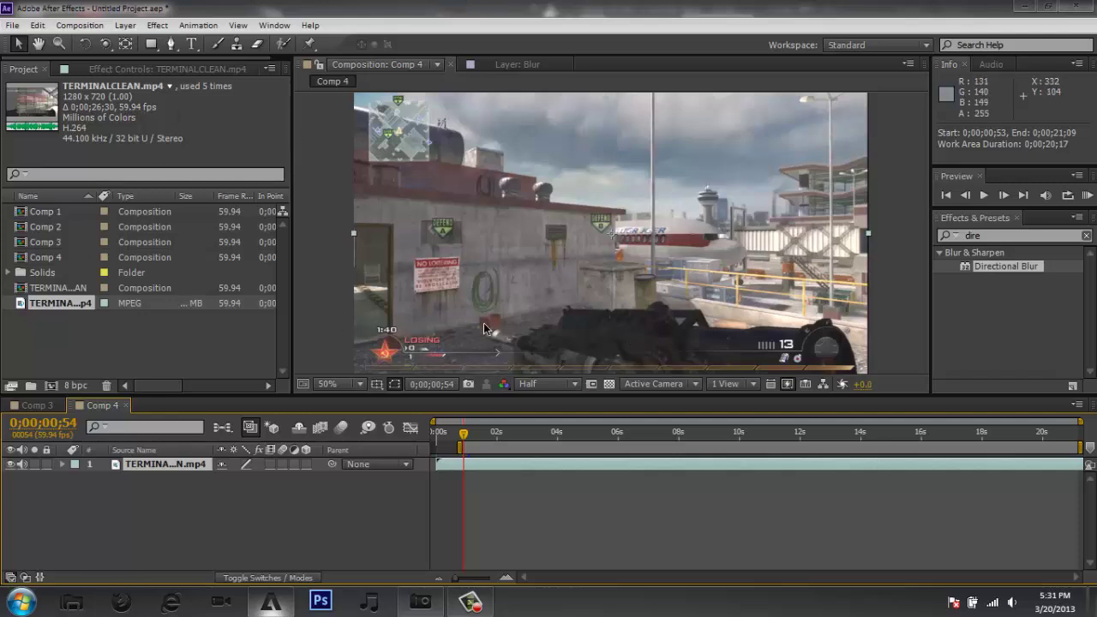
{"action": "mouse_move", "coordinate": [460, 447]}
{"action": "left_mouse_down"}
{"action": "mouse_move", "coordinate": [443, 447]}
{"action": "mouse_move", "coordinate": [459, 446]}
{"action": "left_mouse_up"}
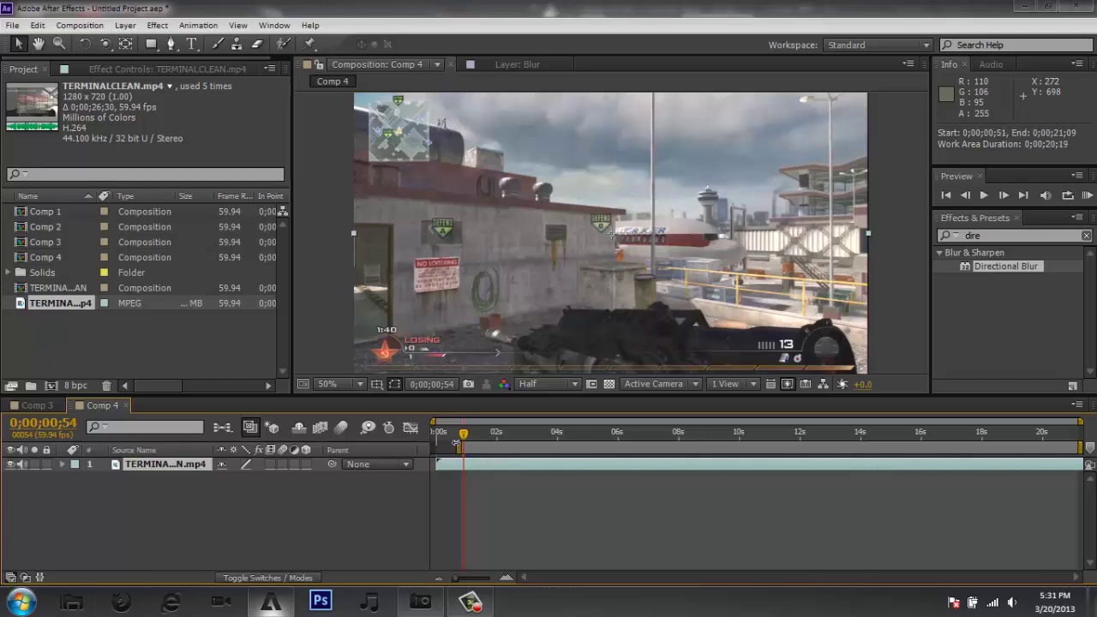
{"action": "left_click", "coordinate": [455, 443]}
{"action": "left_click_drag", "start_coordinate": [457, 435], "coordinate": [462, 437]}
{"action": "left_click", "coordinate": [81, 25]}
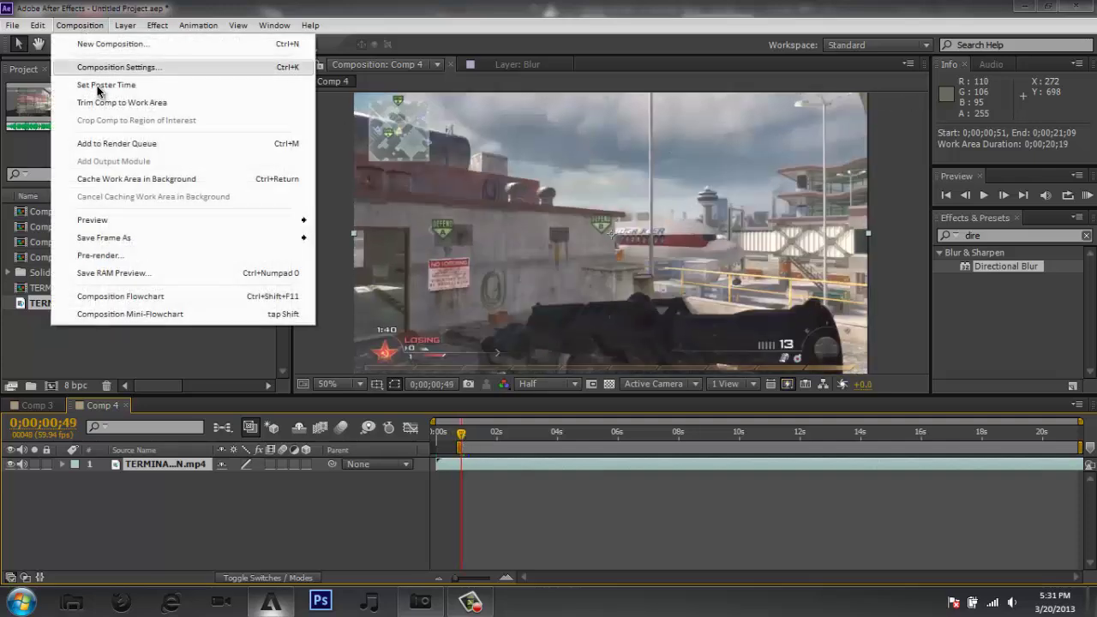
{"action": "left_click", "coordinate": [98, 103]}
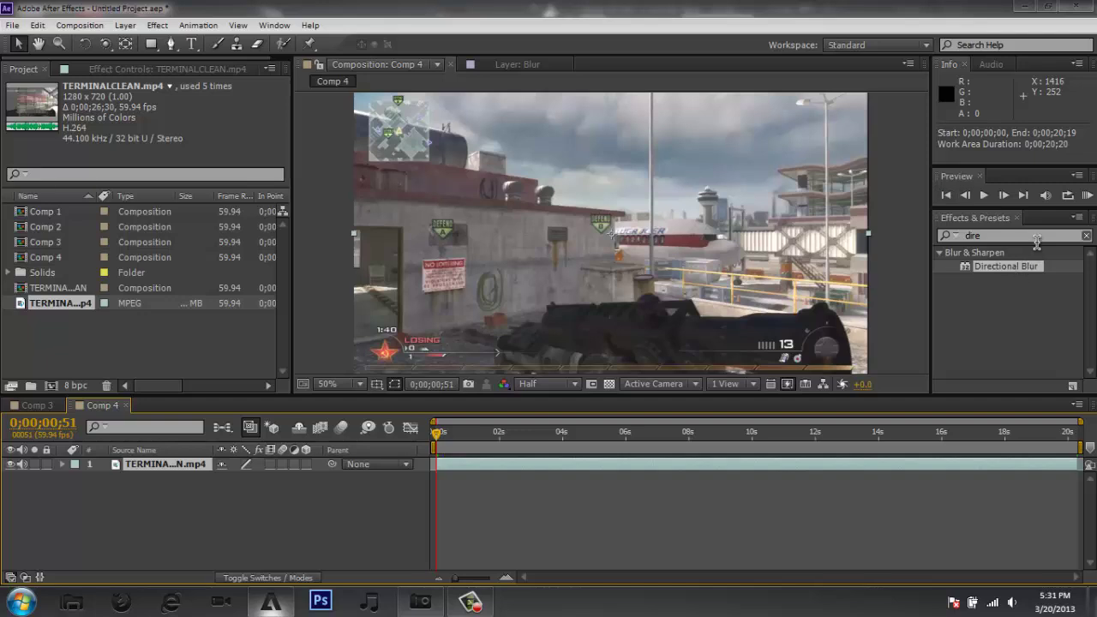
- Apply the Curves effect to the TERMINALCLEAN.mp4 layer and bend the RGB curve downward with two points to darken the footage
{"action": "left_click", "coordinate": [1085, 236]}
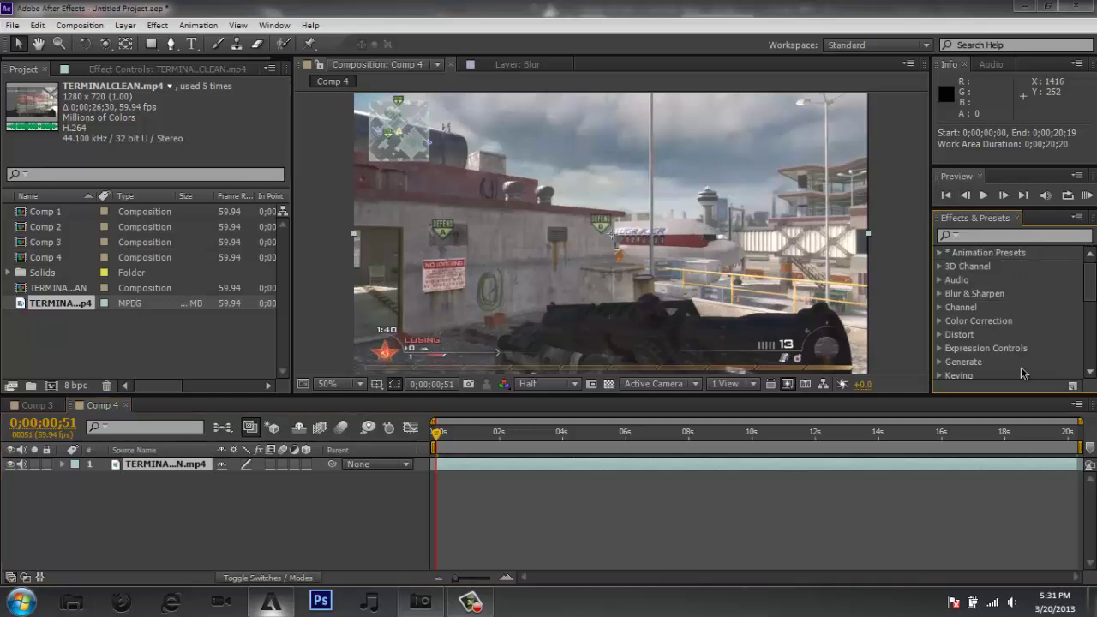
{"action": "left_click", "coordinate": [1017, 236]}
{"action": "type", "text": "c"}
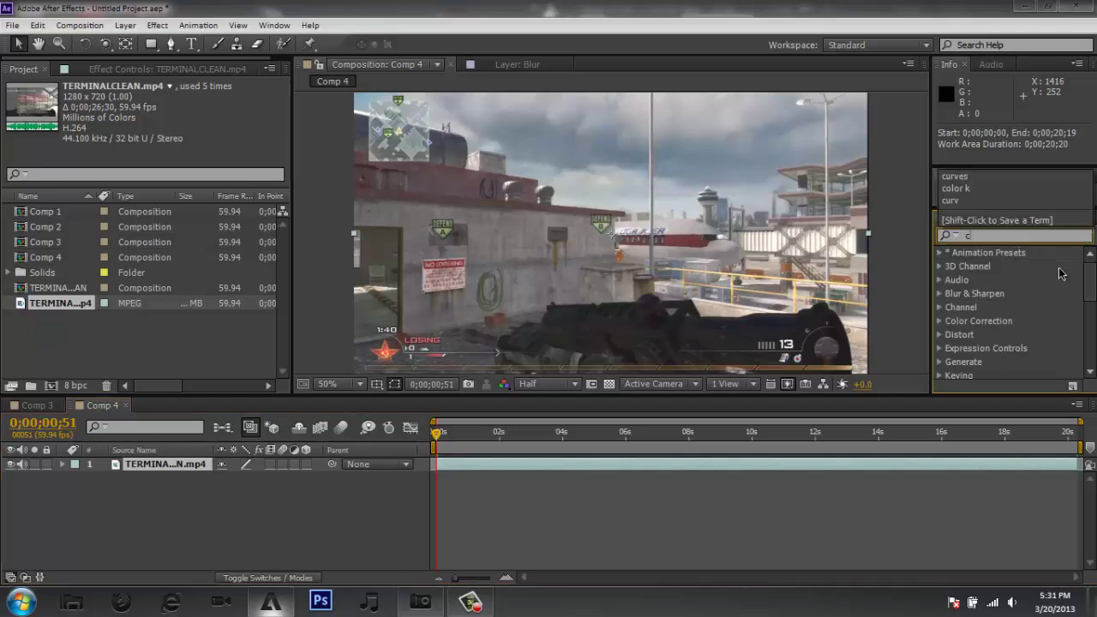
{"action": "type", "text": "urv"}
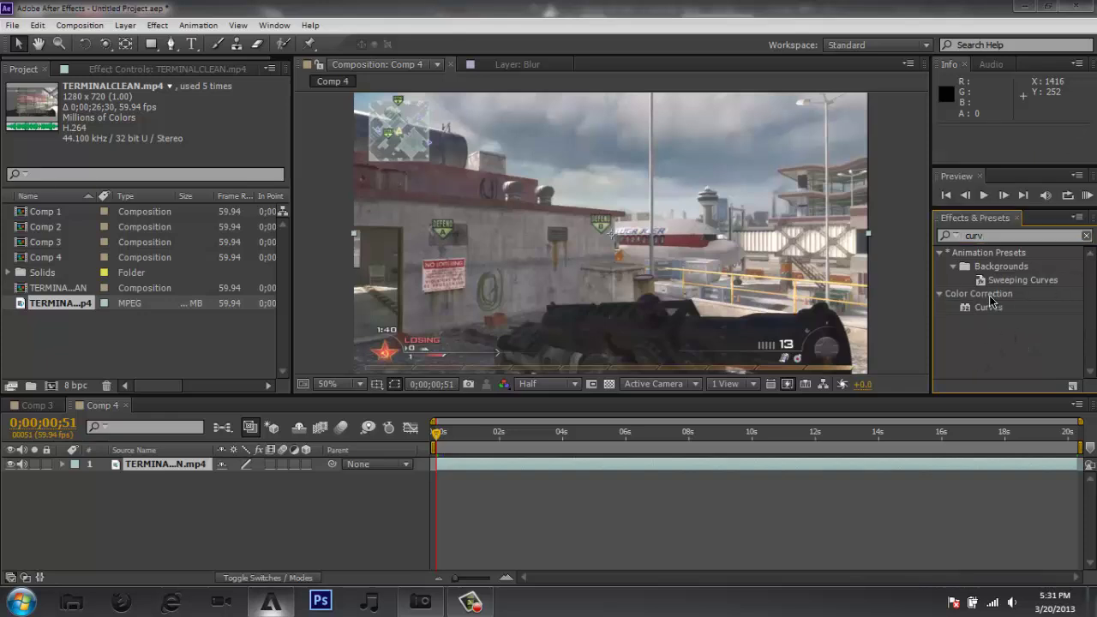
{"action": "left_click_drag", "start_coordinate": [991, 300], "coordinate": [616, 274]}
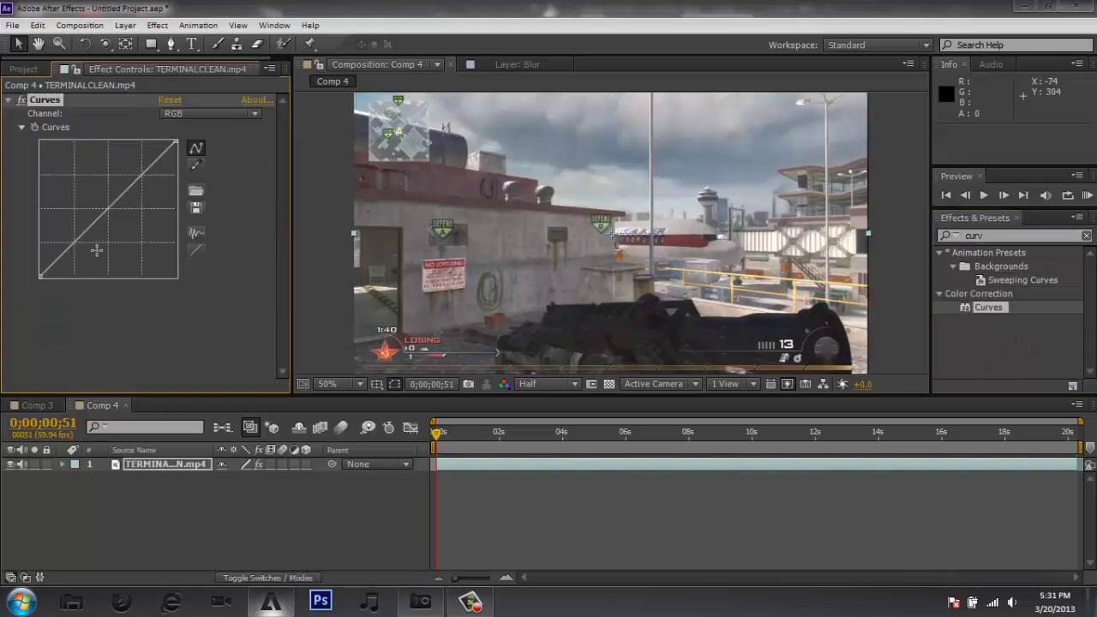
{"action": "left_click_drag", "start_coordinate": [72, 247], "coordinate": [104, 256]}
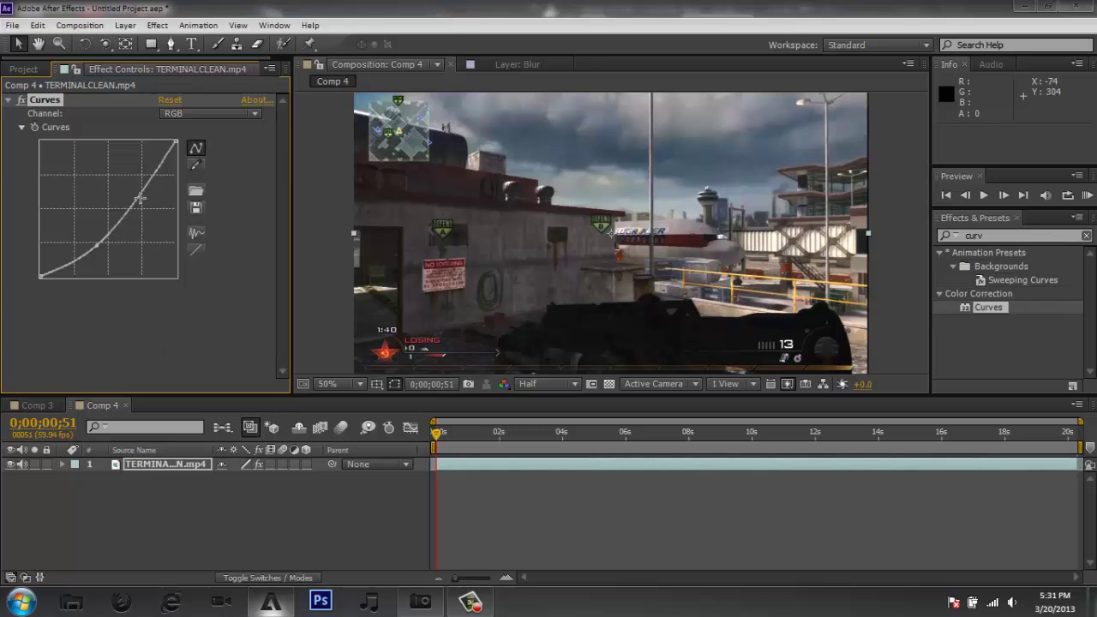
{"action": "mouse_move", "coordinate": [139, 199]}
{"action": "left_mouse_down"}
{"action": "mouse_move", "coordinate": [158, 211]}
{"action": "mouse_move", "coordinate": [147, 197]}
{"action": "left_mouse_up"}
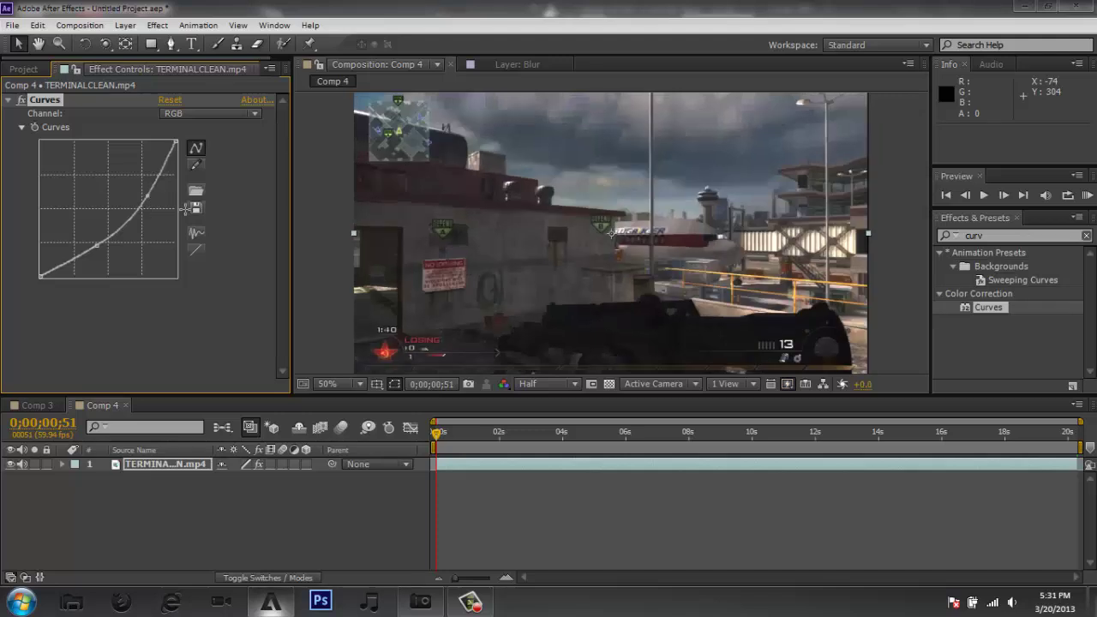
- Apply the Levels effect to the TERMINALCLEAN.mp4 layer with Input Black at 10 and Input White at 236
{"action": "left_click", "coordinate": [1041, 235]}
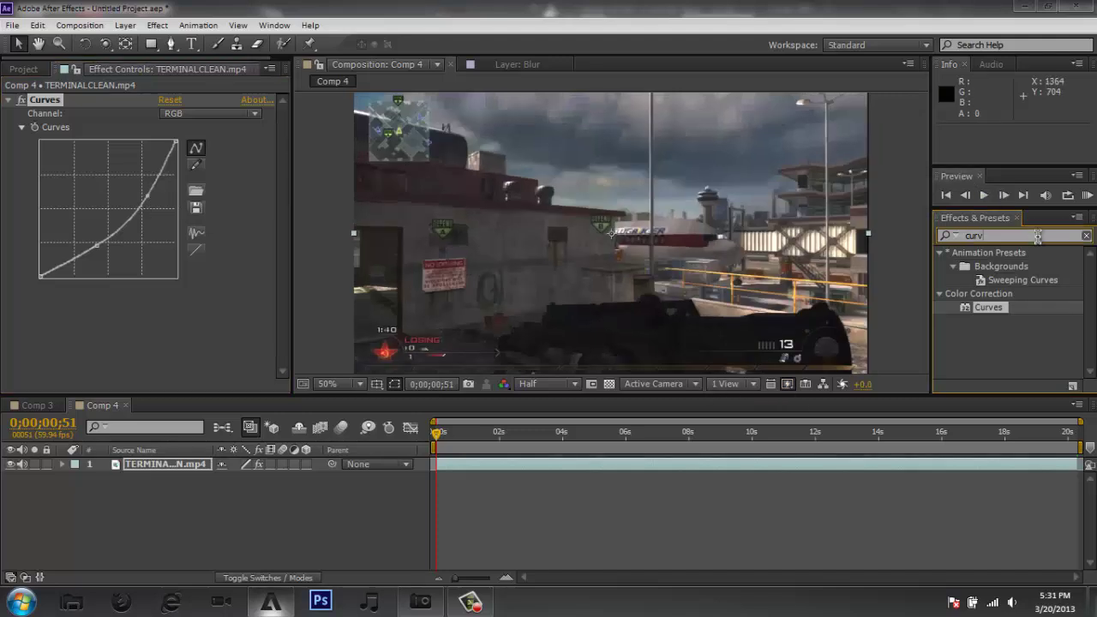
{"action": "key", "text": "Return"}
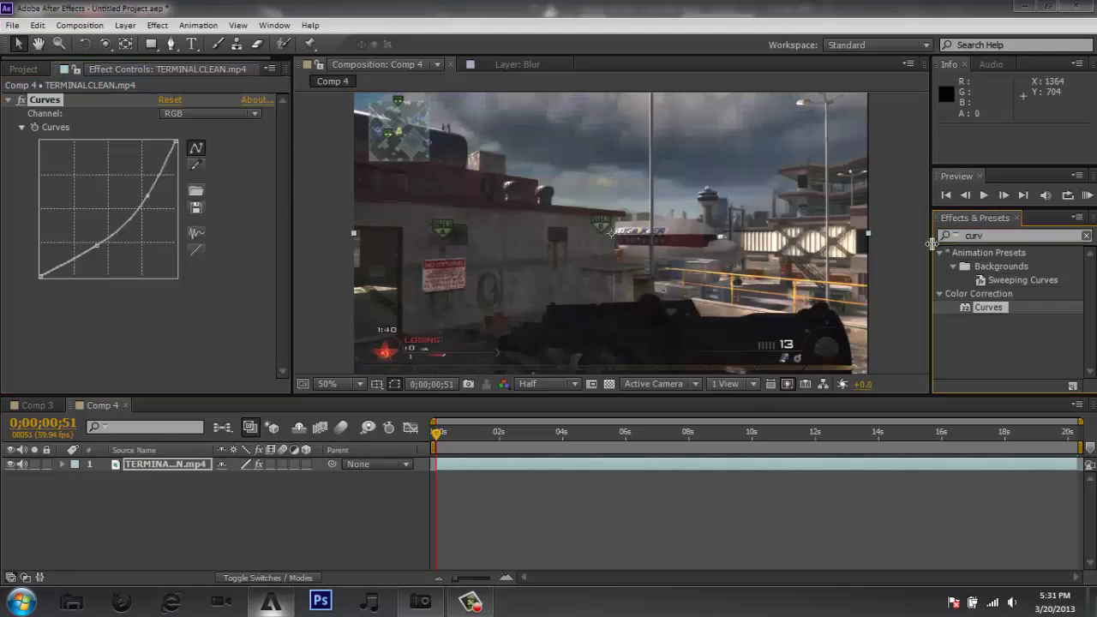
{"action": "left_click", "coordinate": [1003, 236]}
{"action": "type", "text": "levels"}
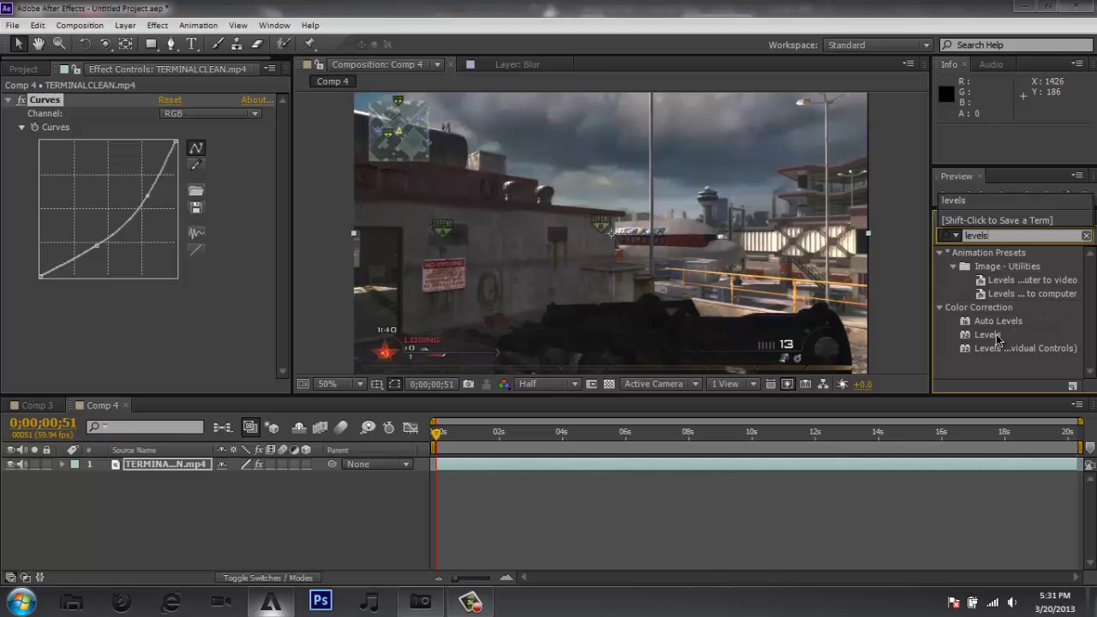
{"action": "left_click_drag", "start_coordinate": [972, 340], "coordinate": [606, 262]}
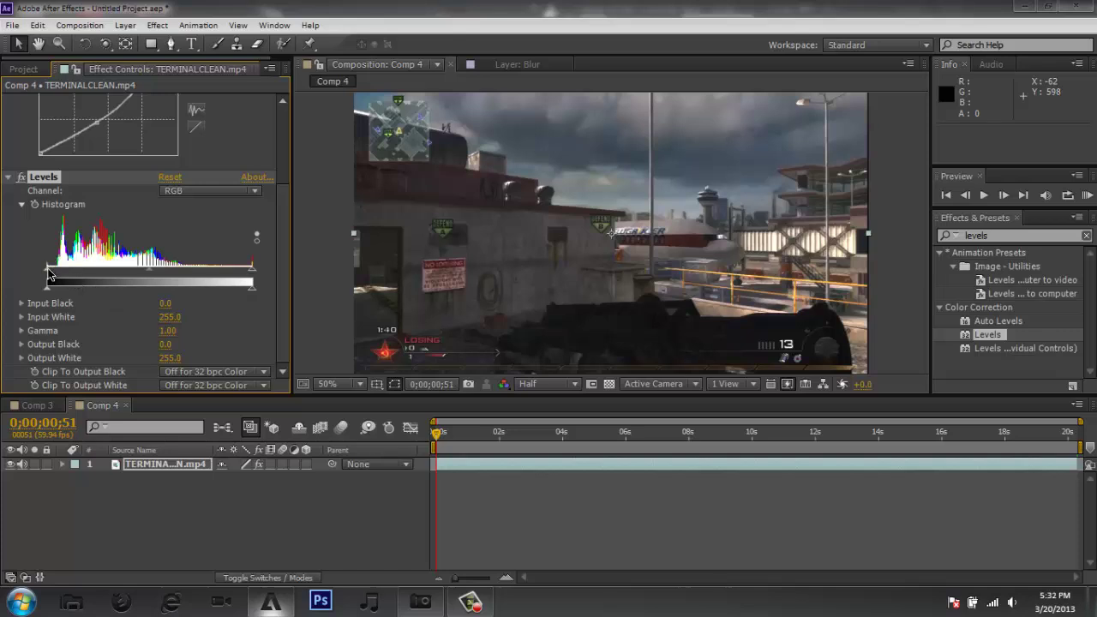
{"action": "left_click_drag", "start_coordinate": [49, 274], "coordinate": [52, 275]}
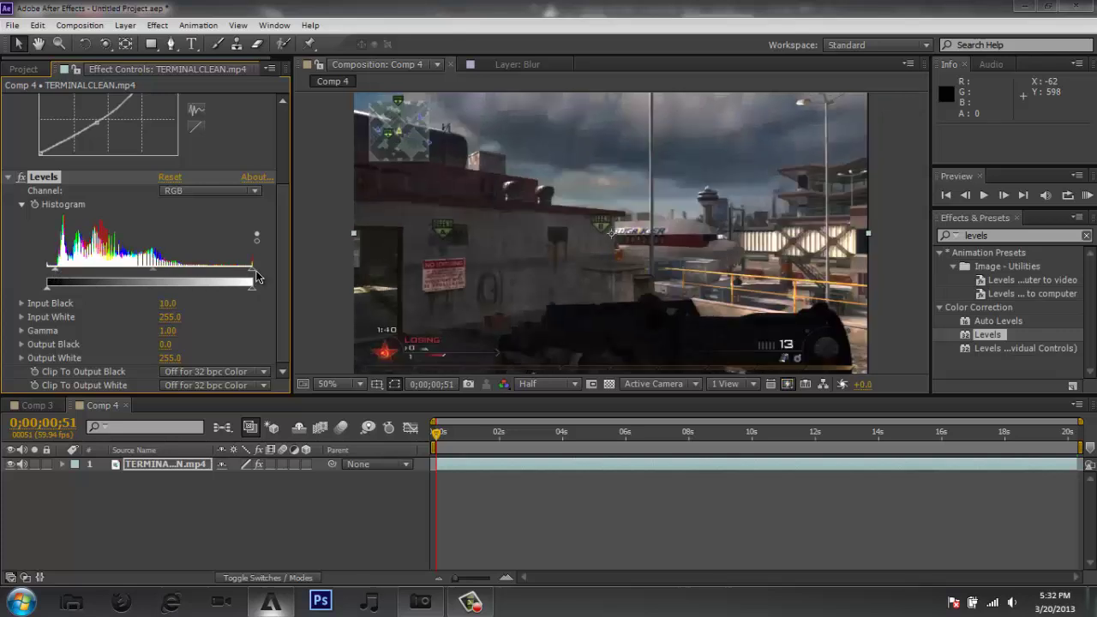
{"action": "left_click_drag", "start_coordinate": [252, 274], "coordinate": [216, 276]}
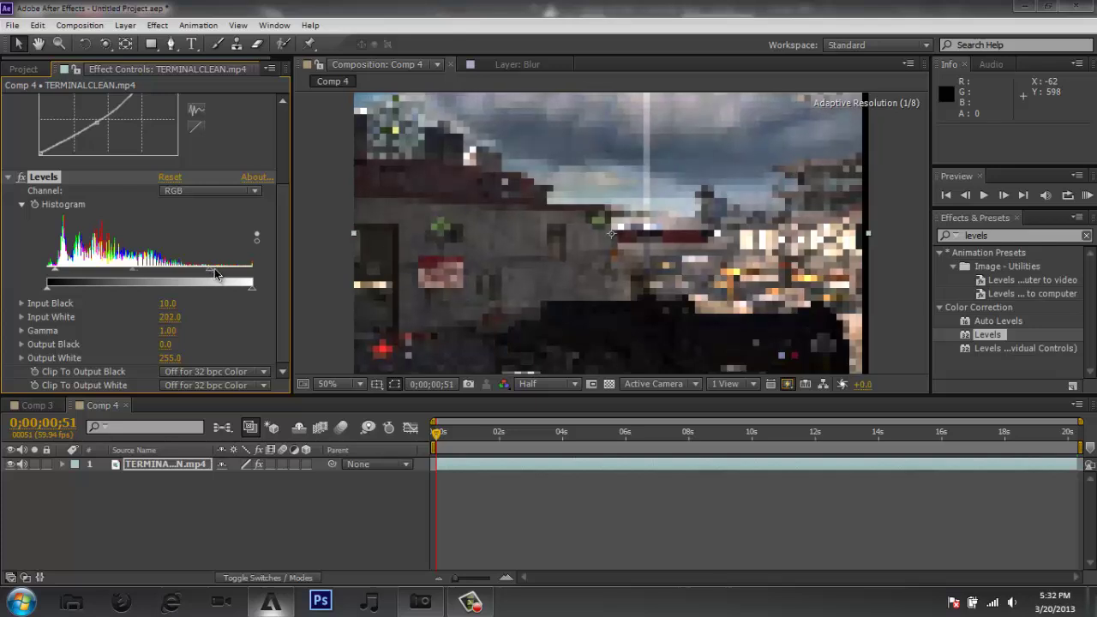
{"action": "left_click_drag", "start_coordinate": [216, 274], "coordinate": [239, 275]}
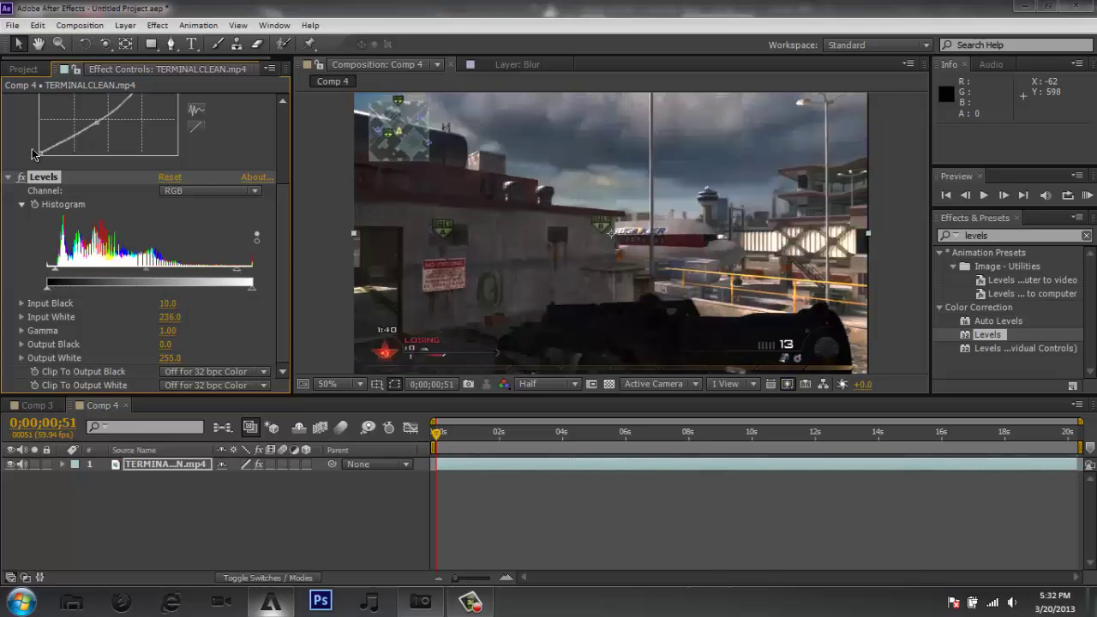
- Collapse the Curves and Levels settings, compare the clip without the effects, and leave only Curves enabled
{"action": "scroll", "coordinate": [57, 205], "scroll_direction": "up", "scroll_amount": 3}
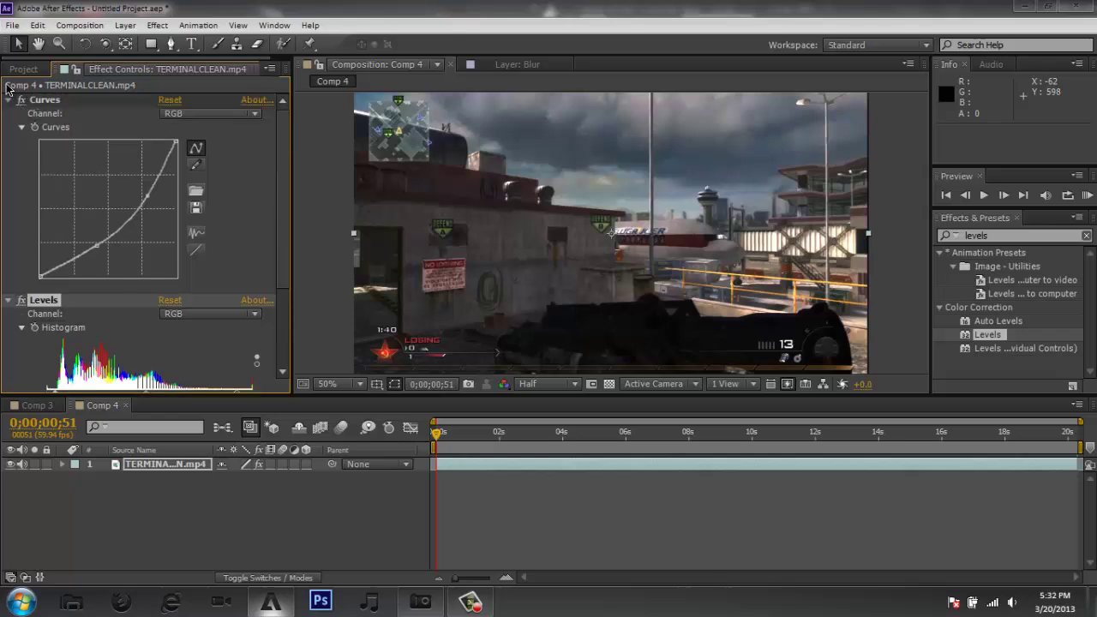
{"action": "left_click", "coordinate": [10, 100]}
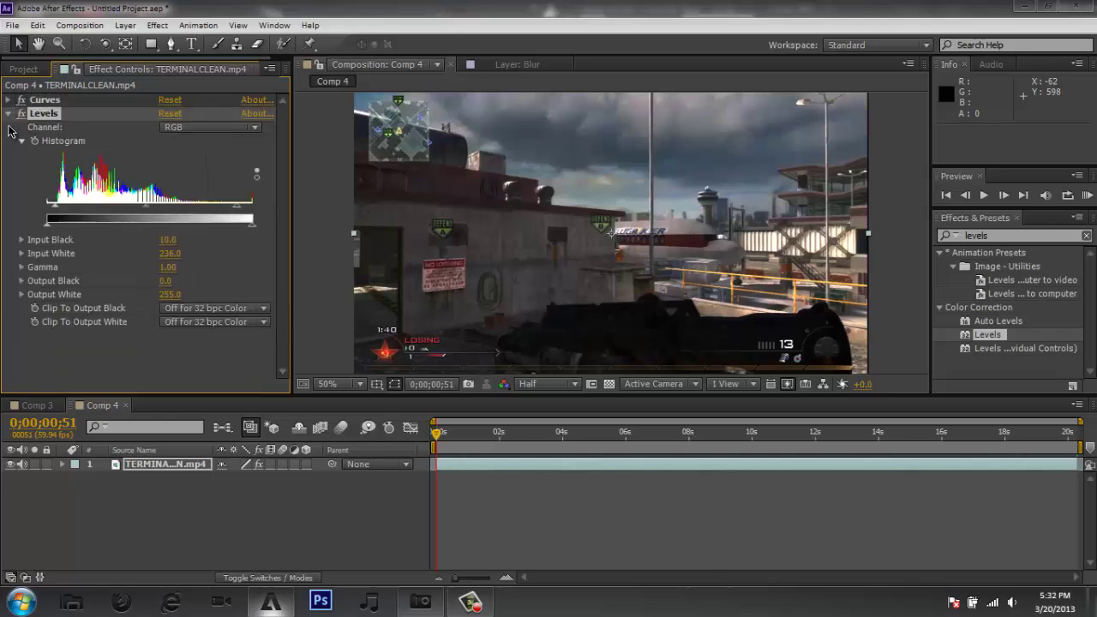
{"action": "left_click", "coordinate": [9, 114]}
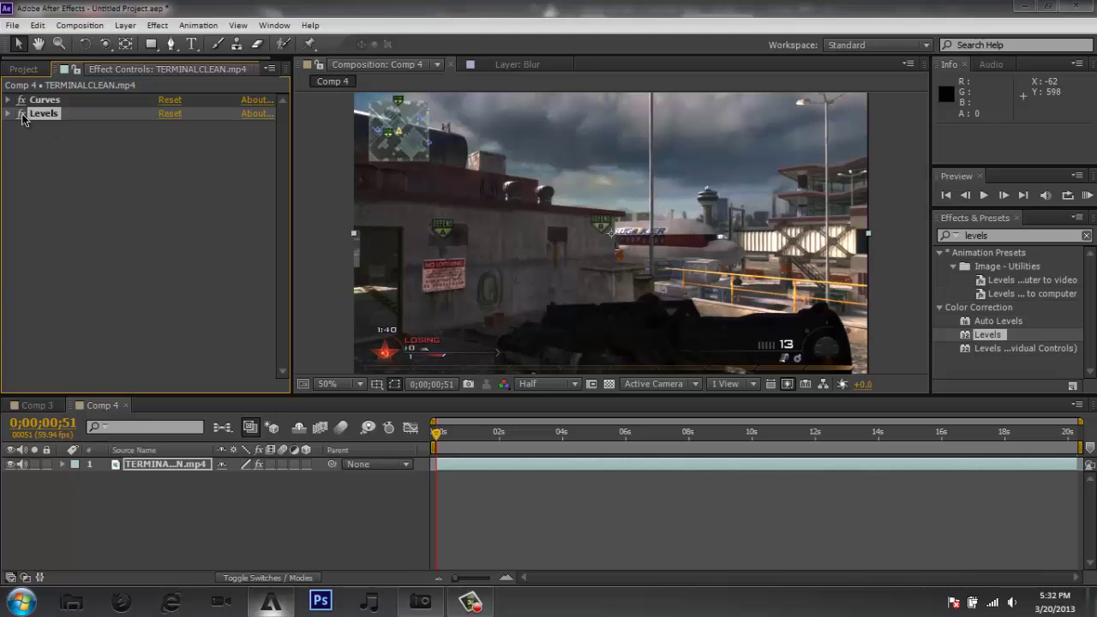
{"action": "left_click", "coordinate": [21, 100]}
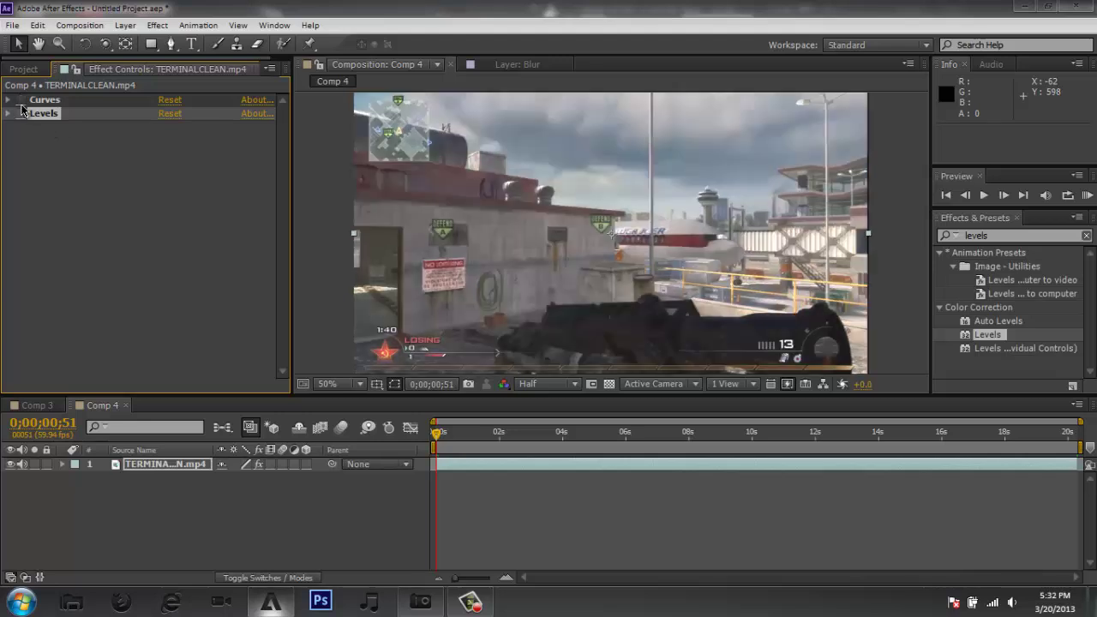
{"action": "left_click", "coordinate": [22, 100]}
{"action": "left_click", "coordinate": [24, 126]}
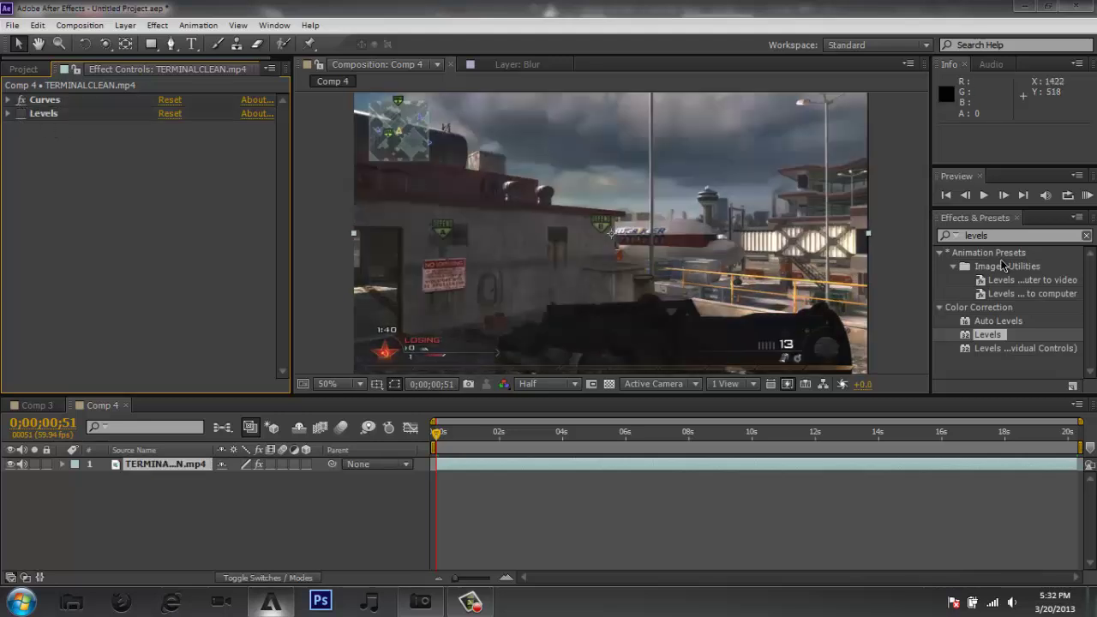
- Clear the effects search and add a dark gray 1280 x 720 px solid layer to Comp 4 above the clip
{"action": "left_click", "coordinate": [1086, 236]}
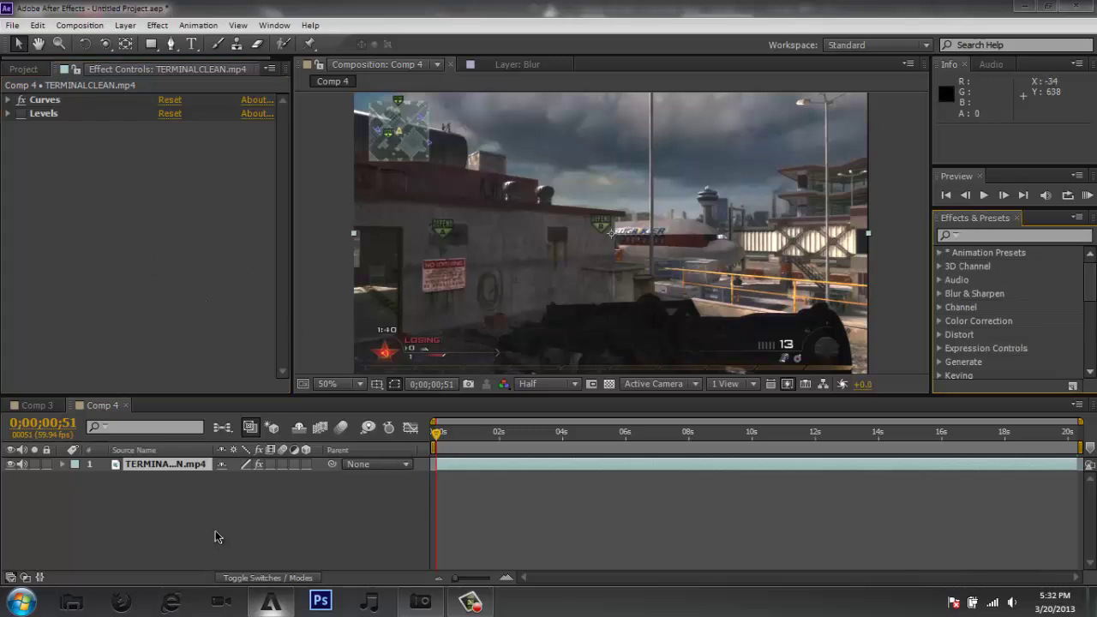
{"action": "key", "text": "shift"}
{"action": "right_click", "coordinate": [135, 514]}
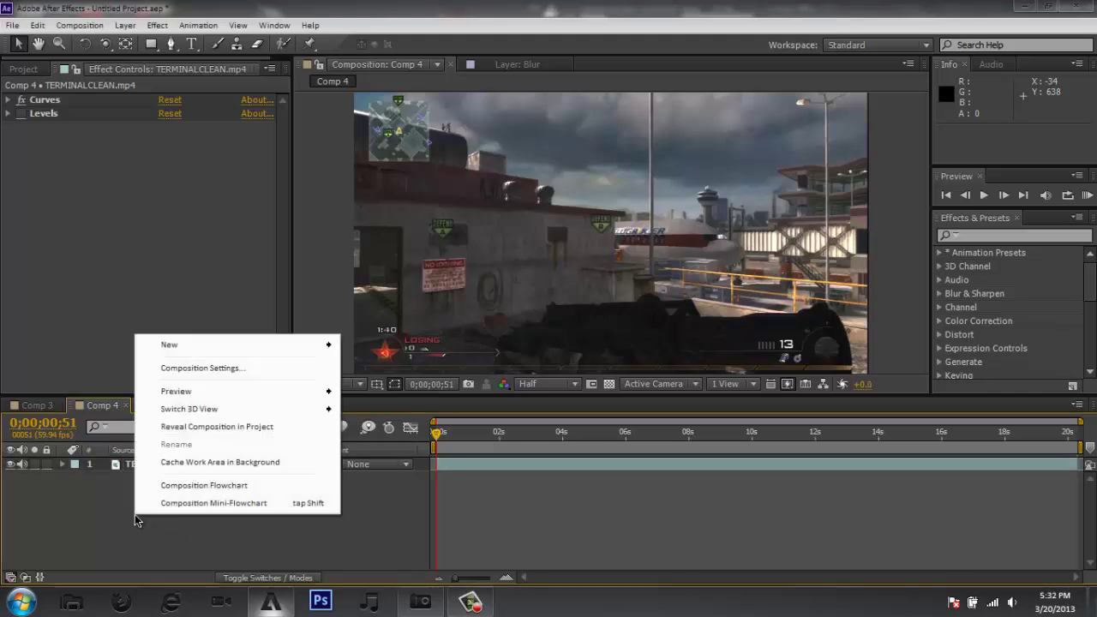
{"action": "left_click", "coordinate": [158, 27]}
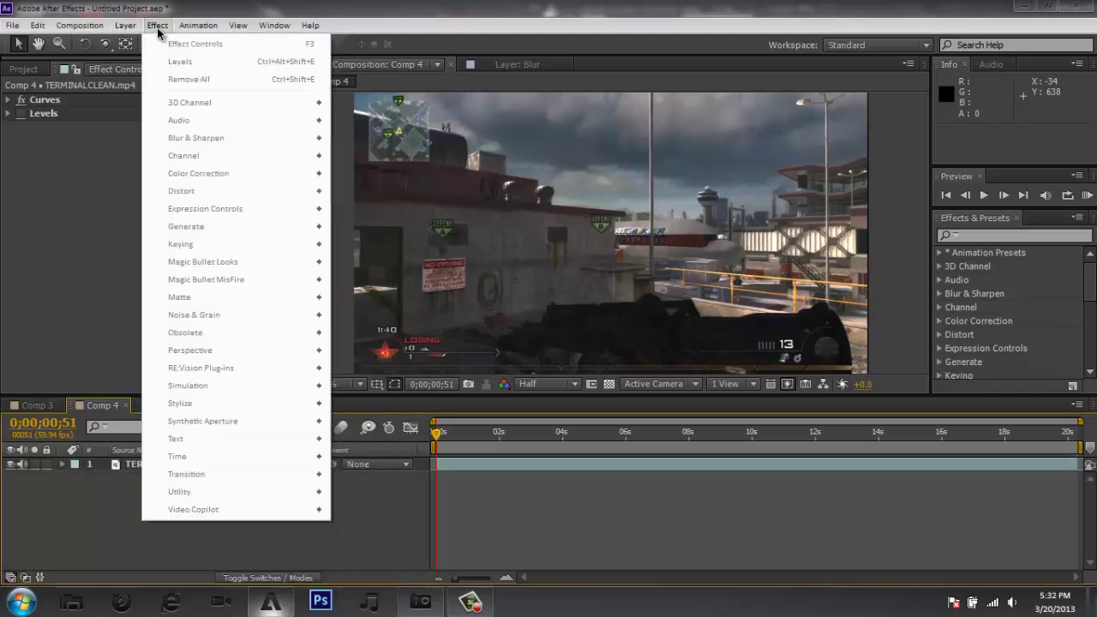
{"action": "mouse_move", "coordinate": [125, 25]}
{"action": "mouse_move", "coordinate": [146, 41]}
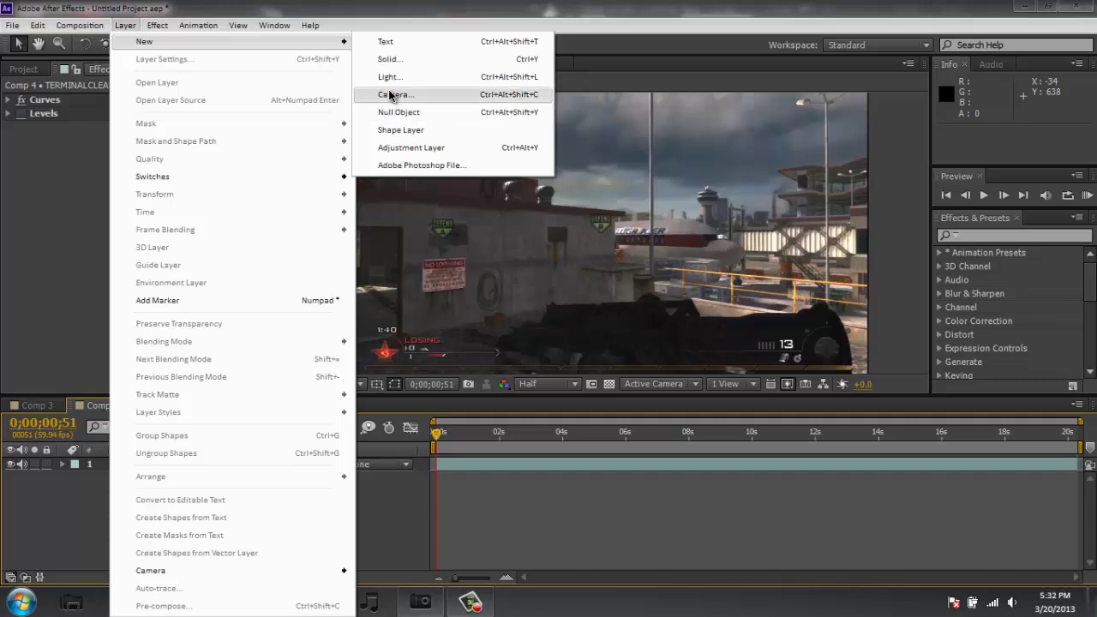
{"action": "left_click", "coordinate": [390, 60]}
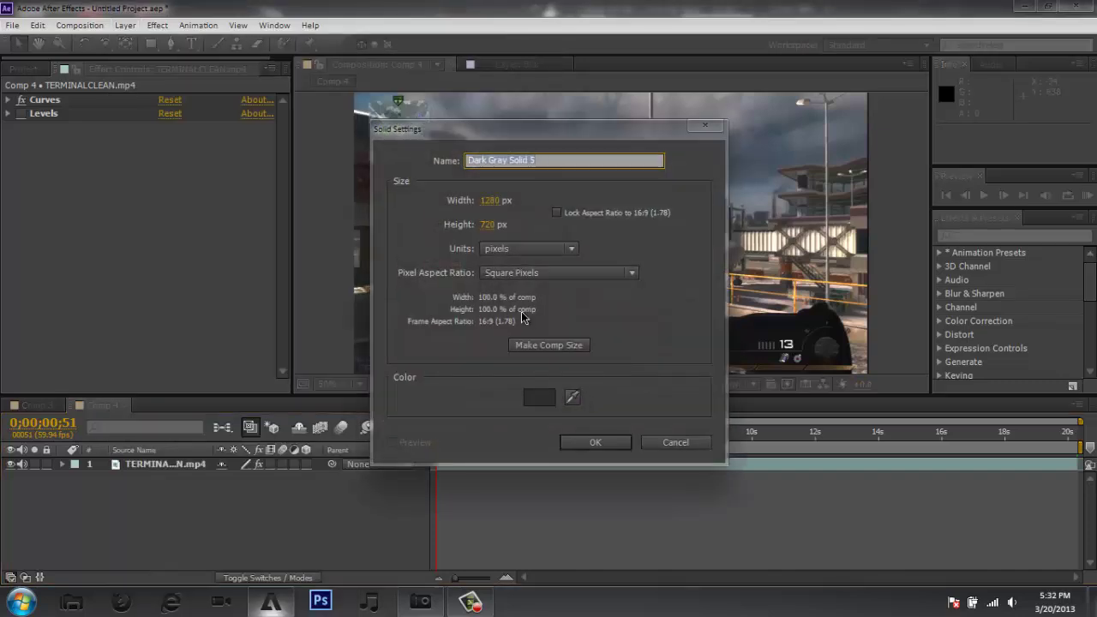
{"action": "left_click", "coordinate": [519, 342]}
{"action": "left_click", "coordinate": [595, 442]}
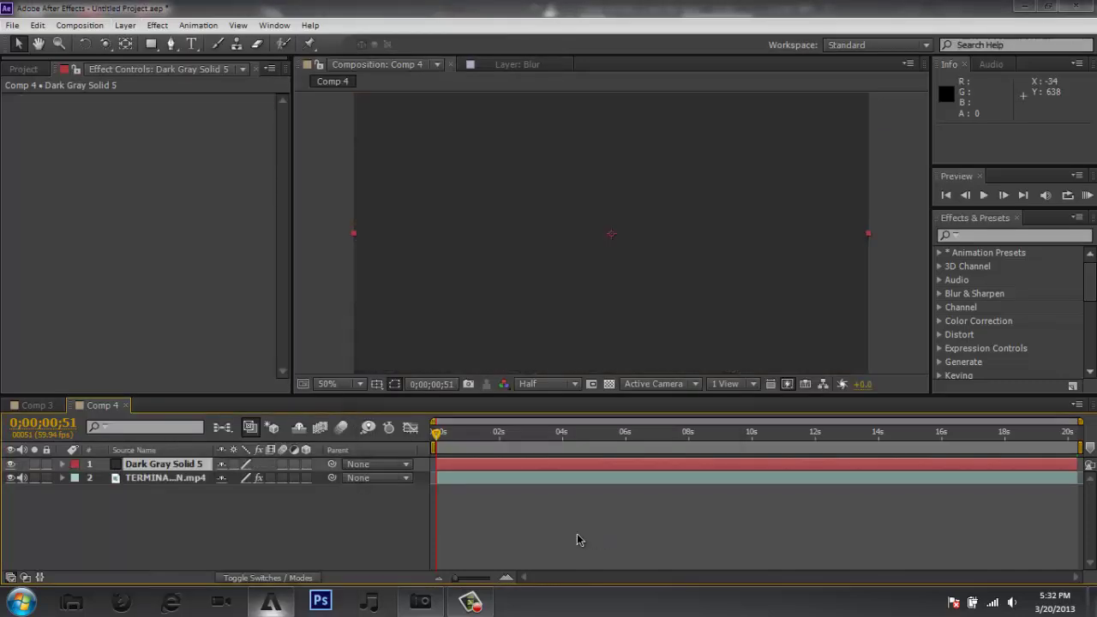
- Find the CC Particle World effect and apply it to the dark gray solid, keeping that layer selected
{"action": "left_click", "coordinate": [1005, 236]}
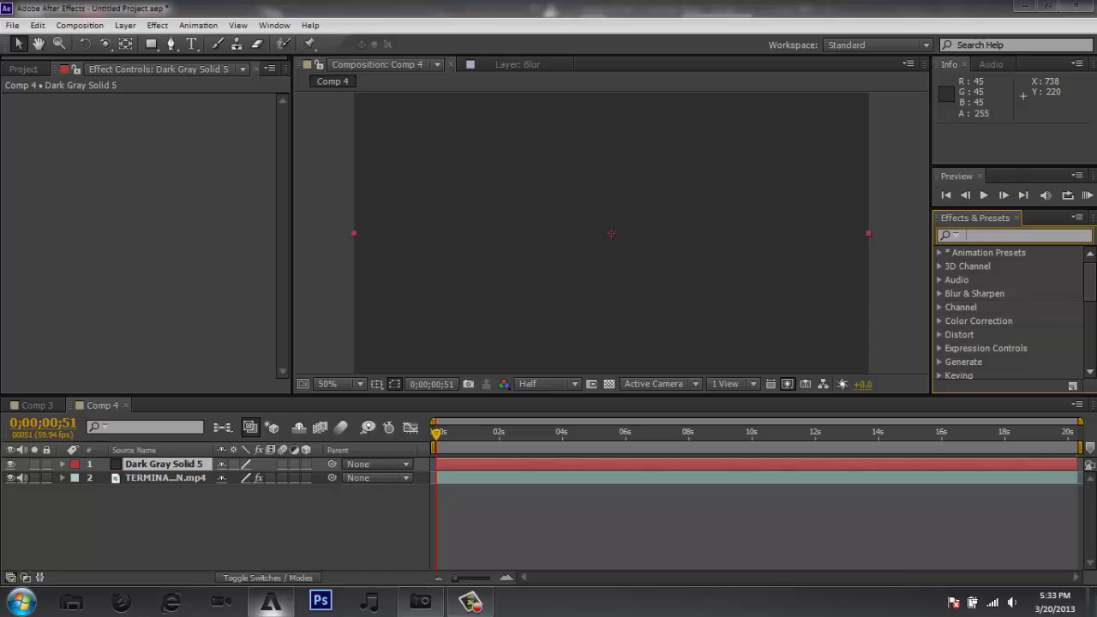
{"action": "type", "text": "part"}
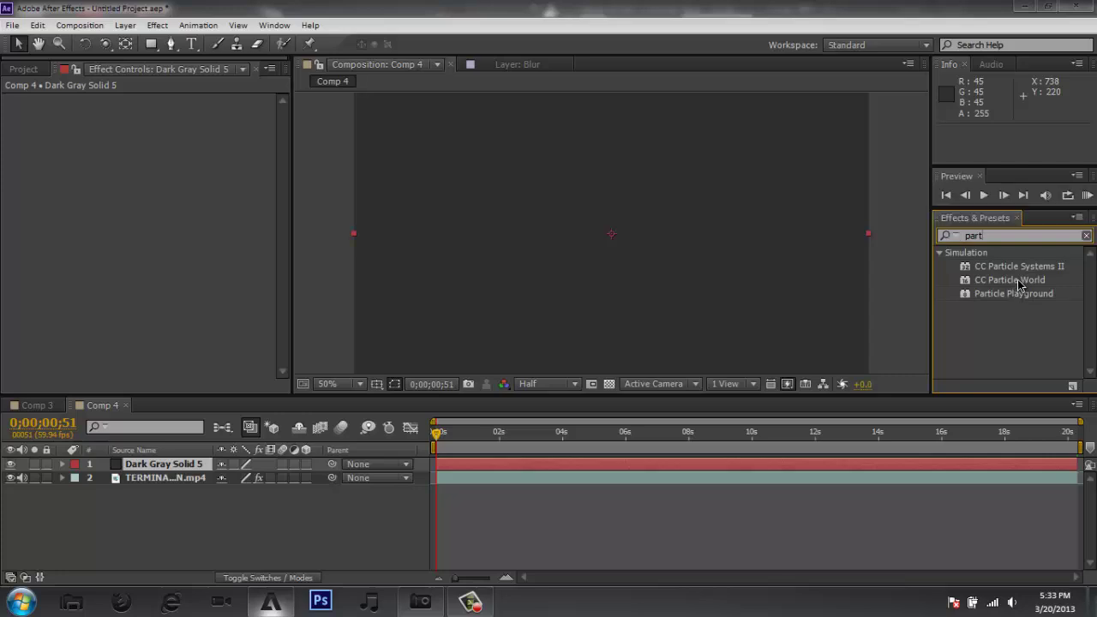
{"action": "left_click_drag", "start_coordinate": [1019, 284], "coordinate": [574, 273]}
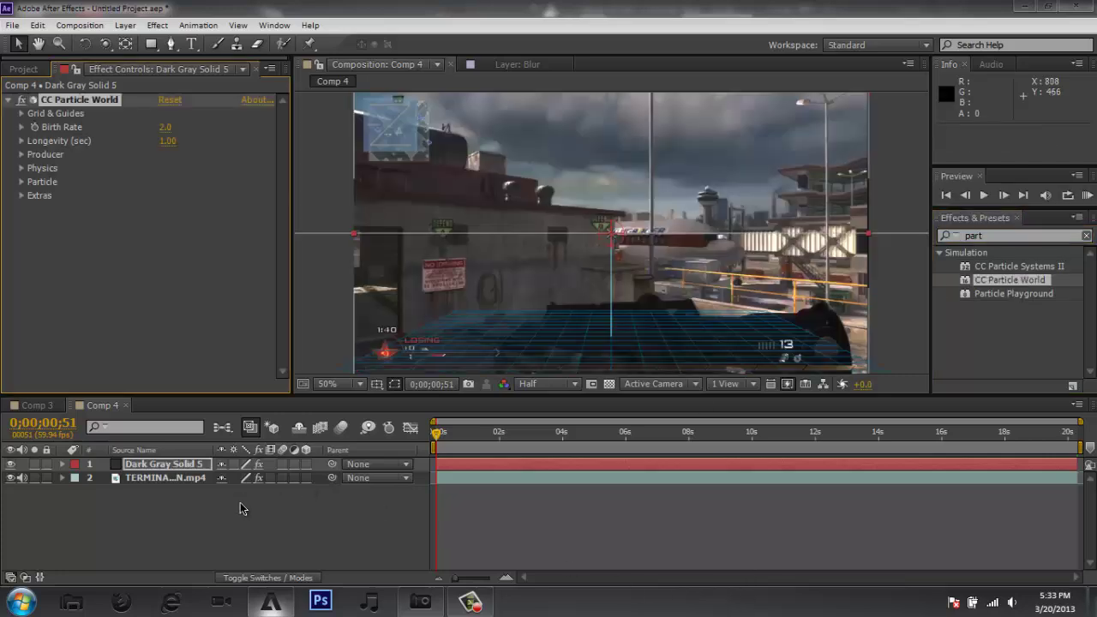
{"action": "left_click", "coordinate": [234, 509]}
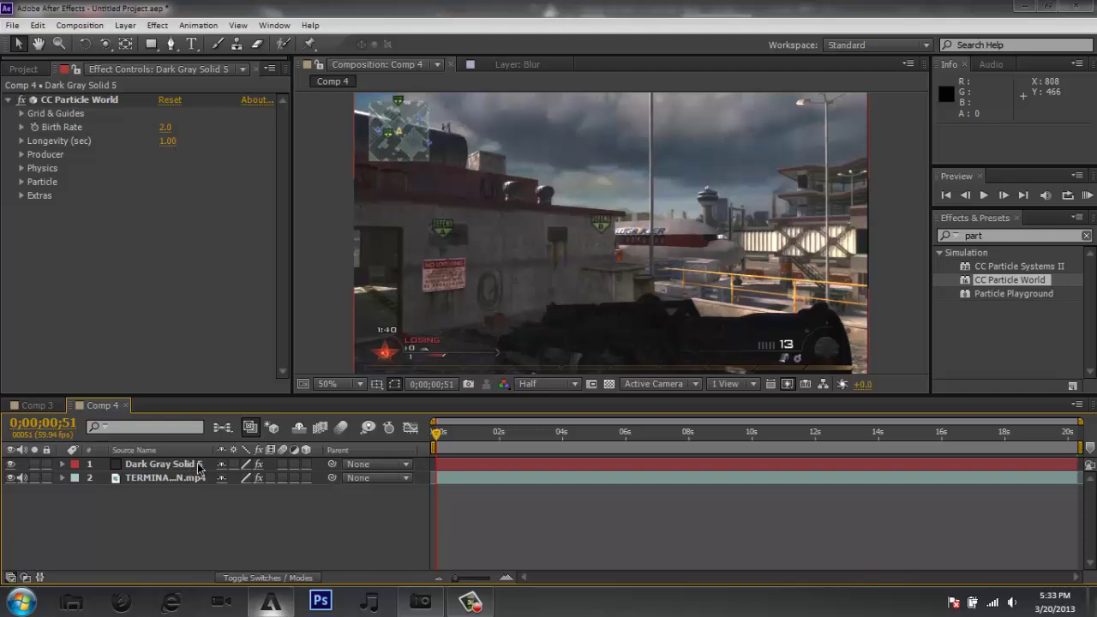
{"action": "left_click", "coordinate": [182, 467]}
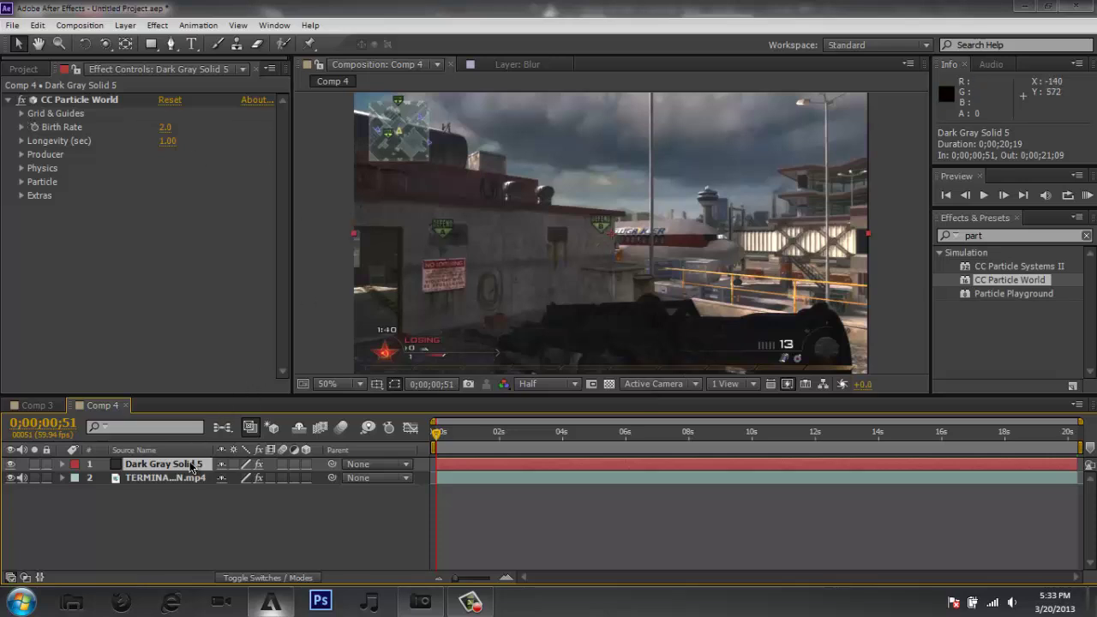
- Go to 0;00;01;35 in the timeline and turn off the Grid display of CC Particle World
{"action": "left_click", "coordinate": [461, 434]}
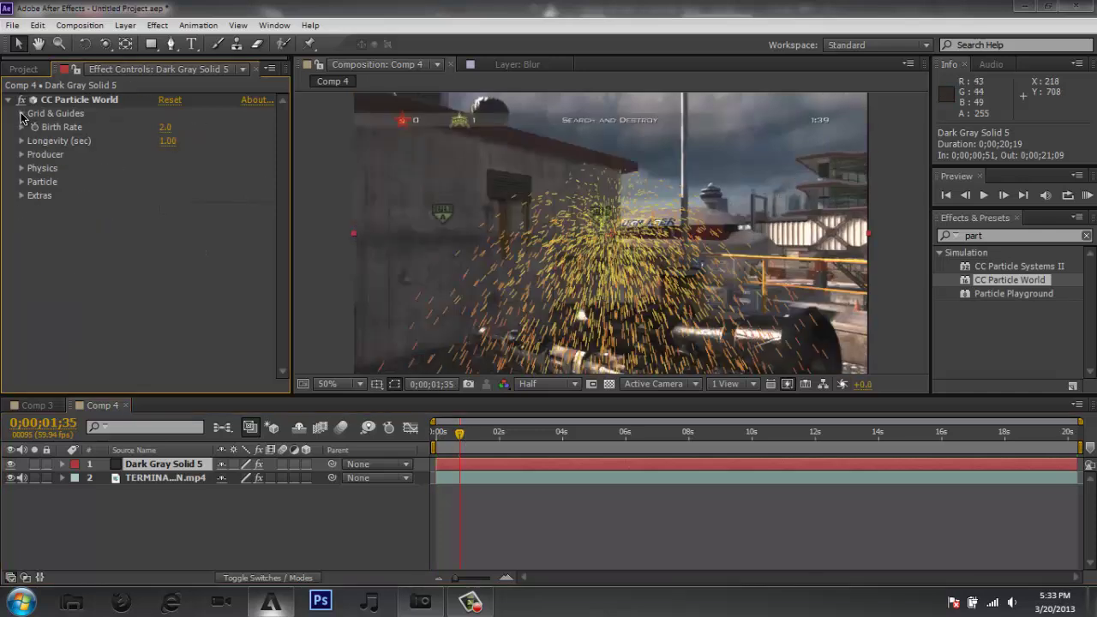
{"action": "left_click", "coordinate": [21, 113]}
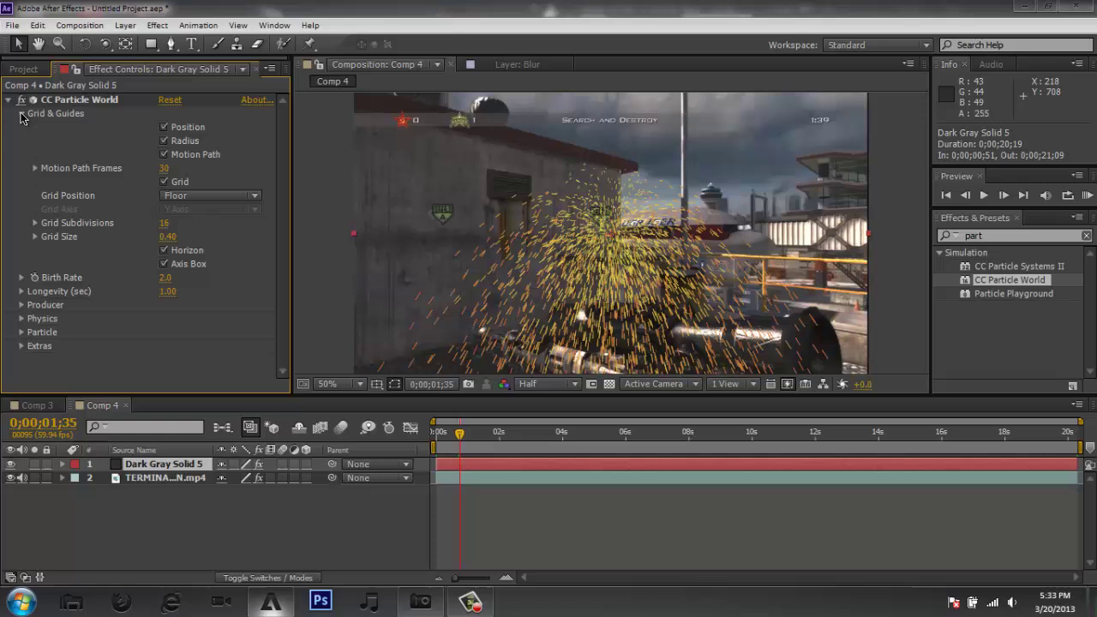
{"action": "left_click", "coordinate": [164, 182]}
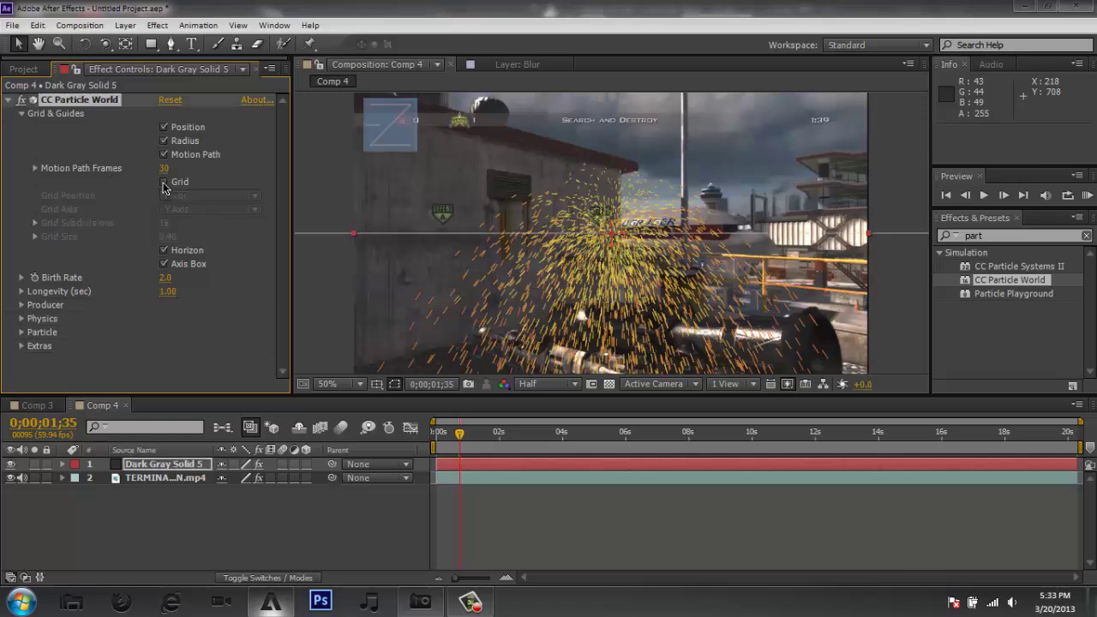
{"action": "left_click", "coordinate": [21, 114]}
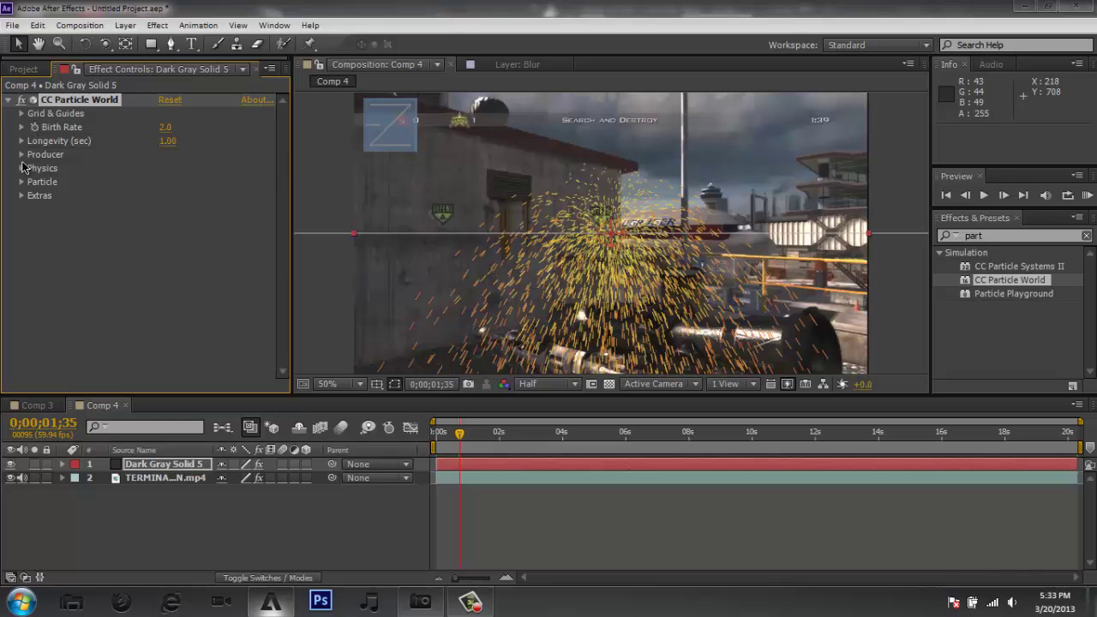
- Set the Physics animation type of CC Particle World to Twirl
{"action": "left_click", "coordinate": [22, 156]}
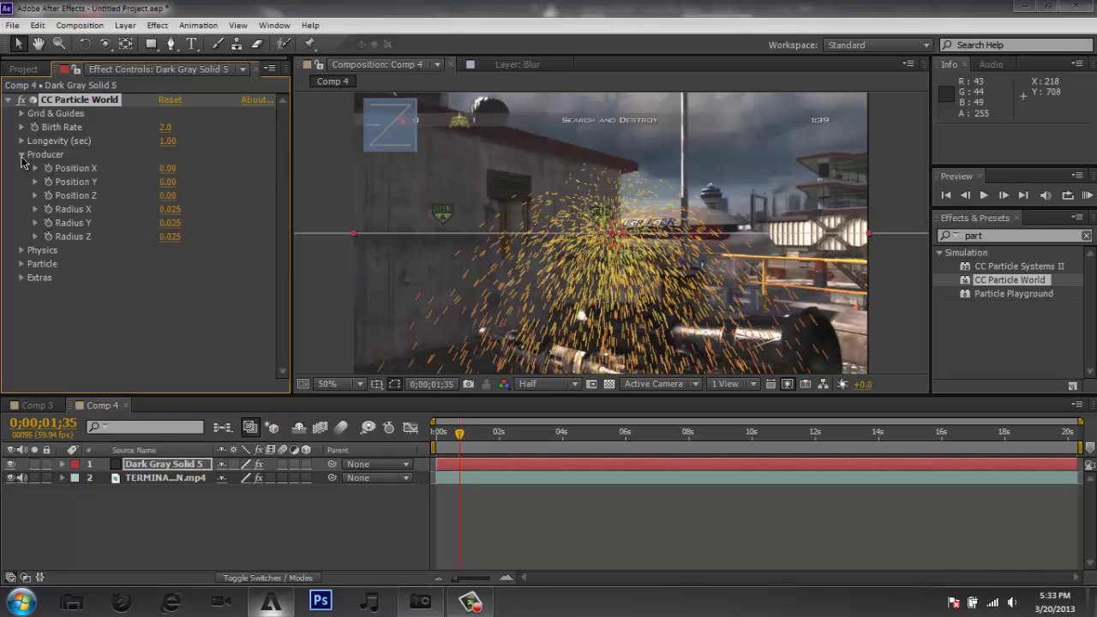
{"action": "left_click", "coordinate": [21, 156]}
{"action": "left_click", "coordinate": [21, 169]}
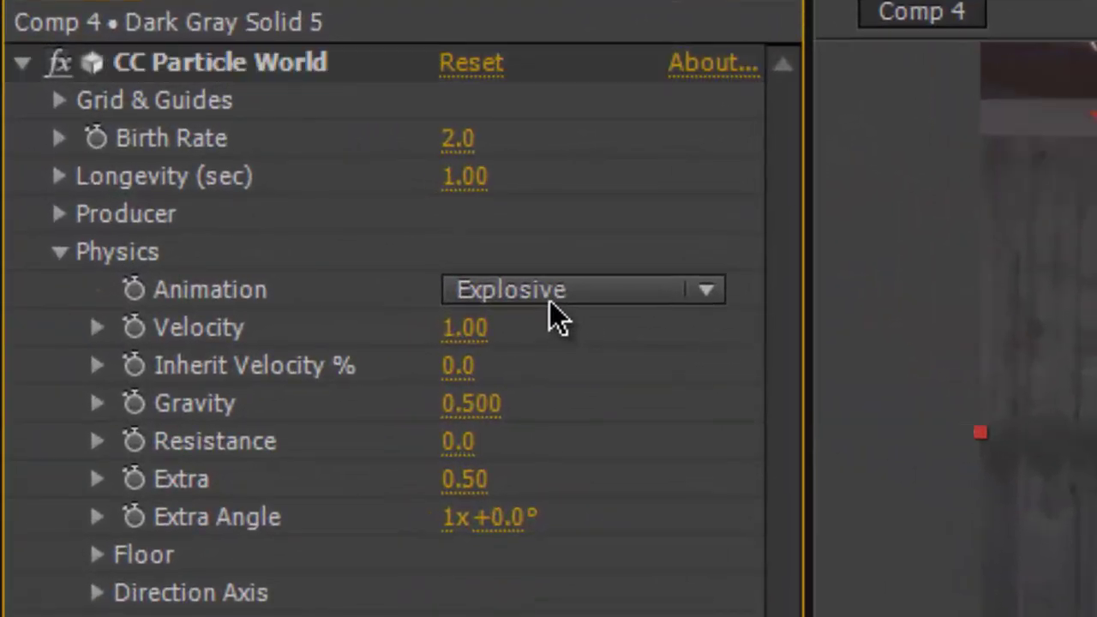
{"action": "left_click", "coordinate": [552, 298]}
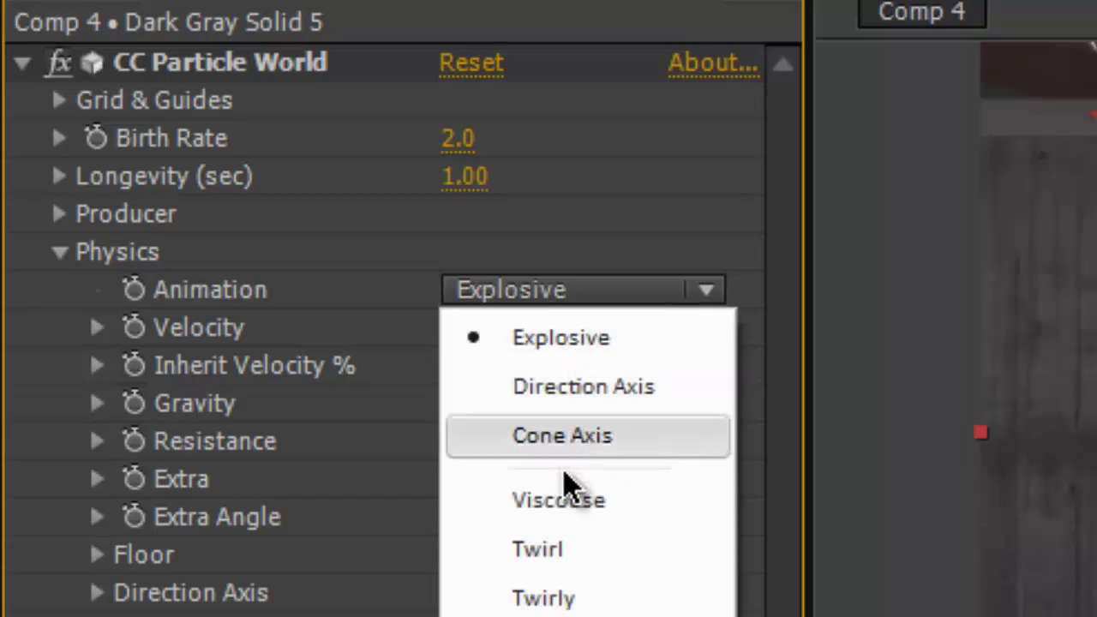
{"action": "left_click", "coordinate": [566, 564]}
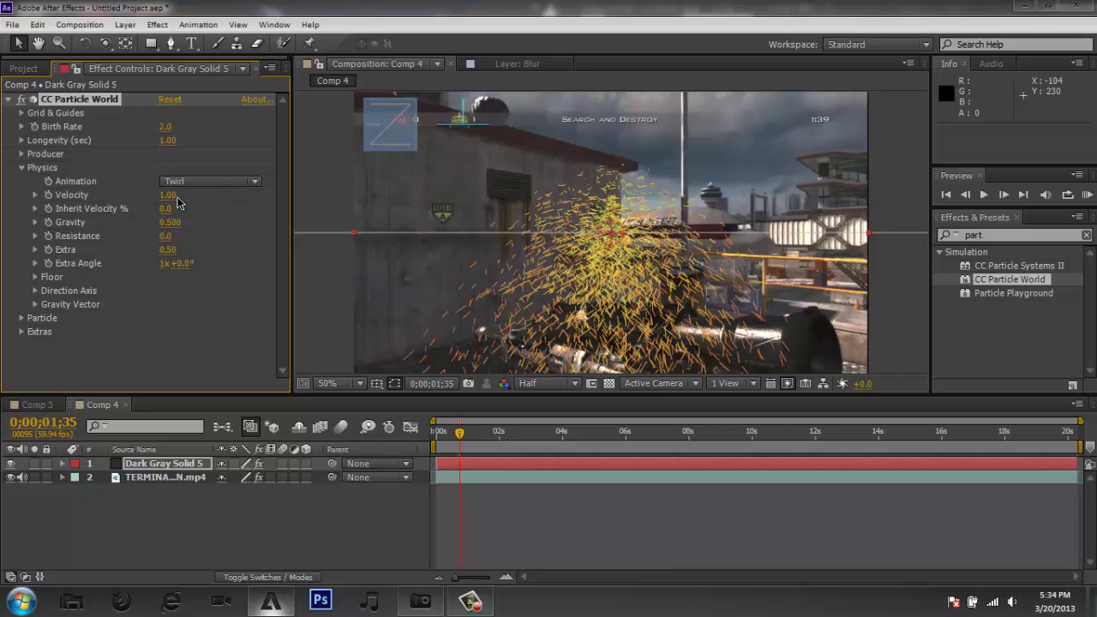
- Set the particle physics to Gravity 1 and Velocity 0, then collapse the Physics settings
{"action": "left_click", "coordinate": [169, 222]}
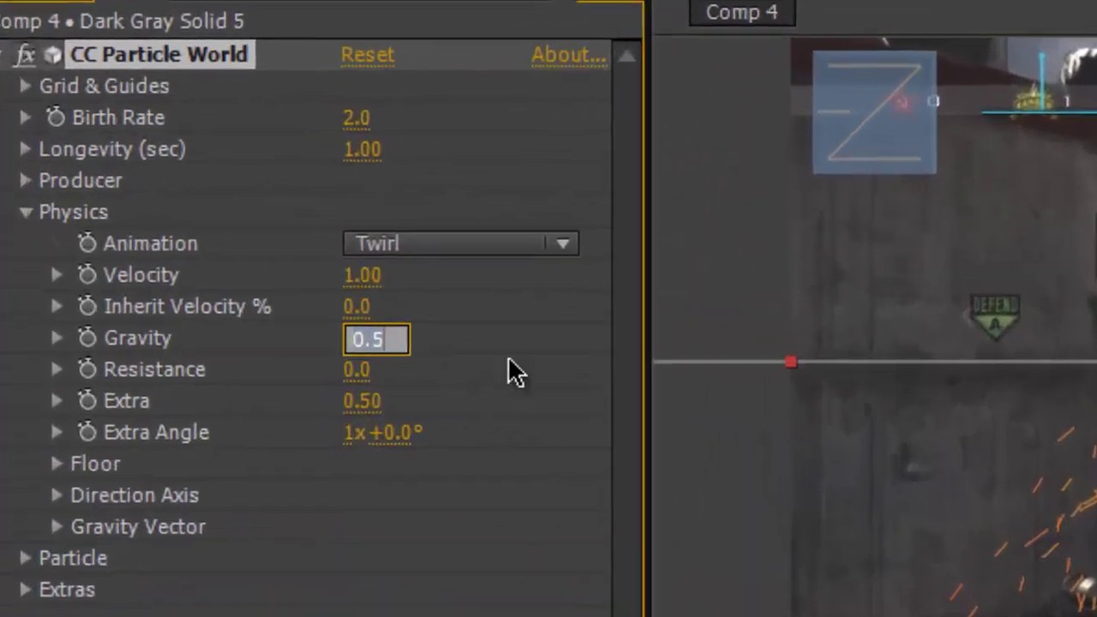
{"action": "type", "text": "1"}
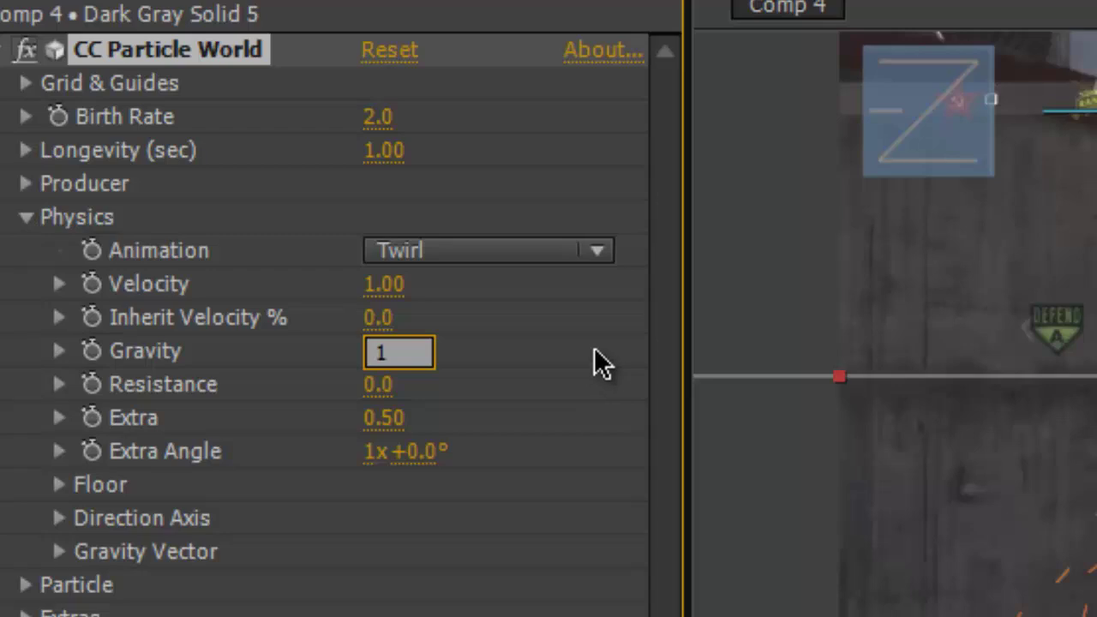
{"action": "key", "text": "Return"}
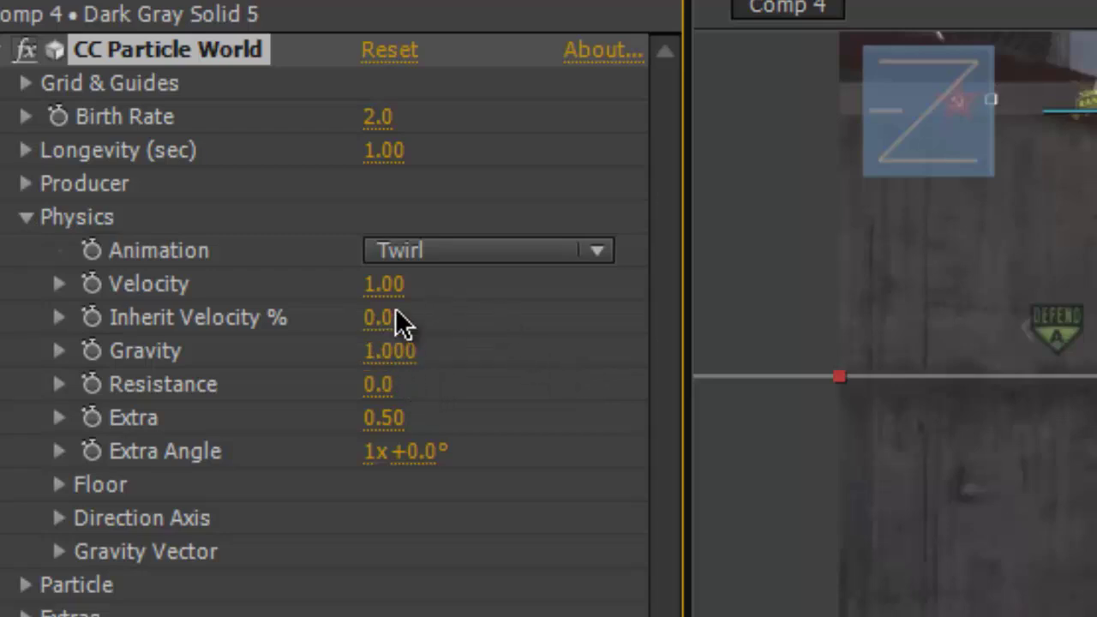
{"action": "left_click", "coordinate": [382, 285]}
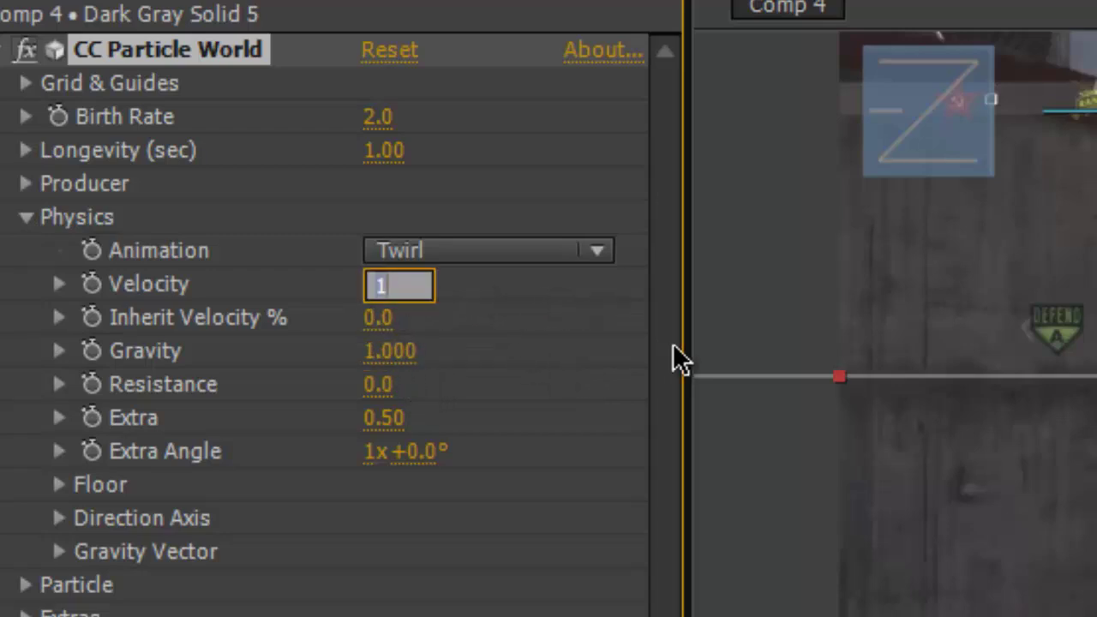
{"action": "type", "text": "0"}
{"action": "key", "text": "Return"}
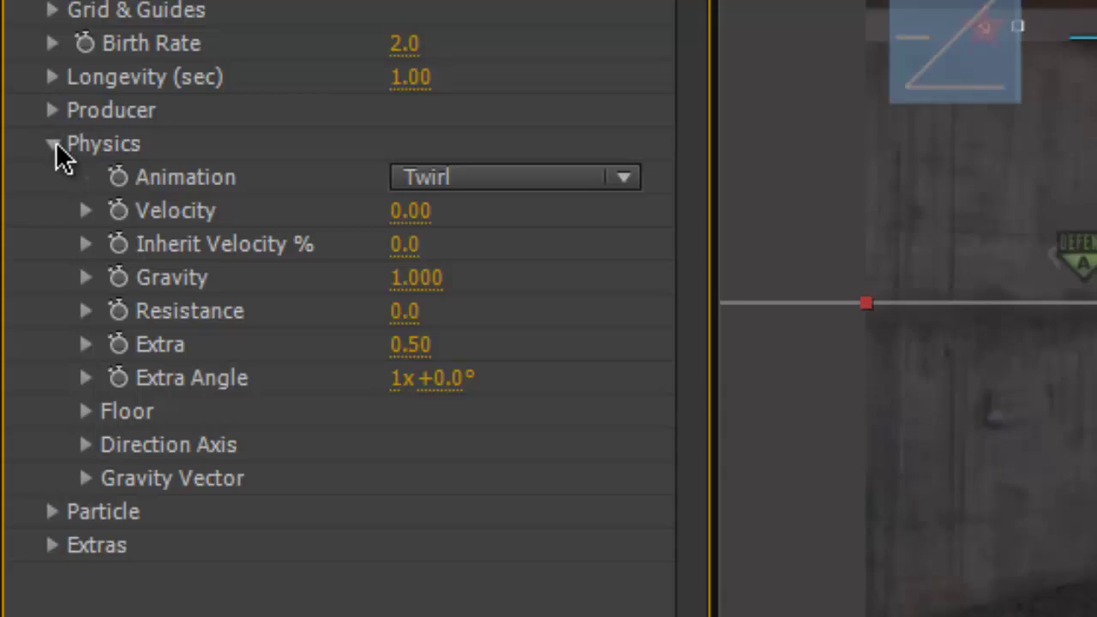
{"action": "left_click", "coordinate": [54, 142]}
- Spread the particle producer across the frame with Radius X 1.075, Radius Y 0.975 and Radius Z 0.935
{"action": "left_click", "coordinate": [60, 113]}
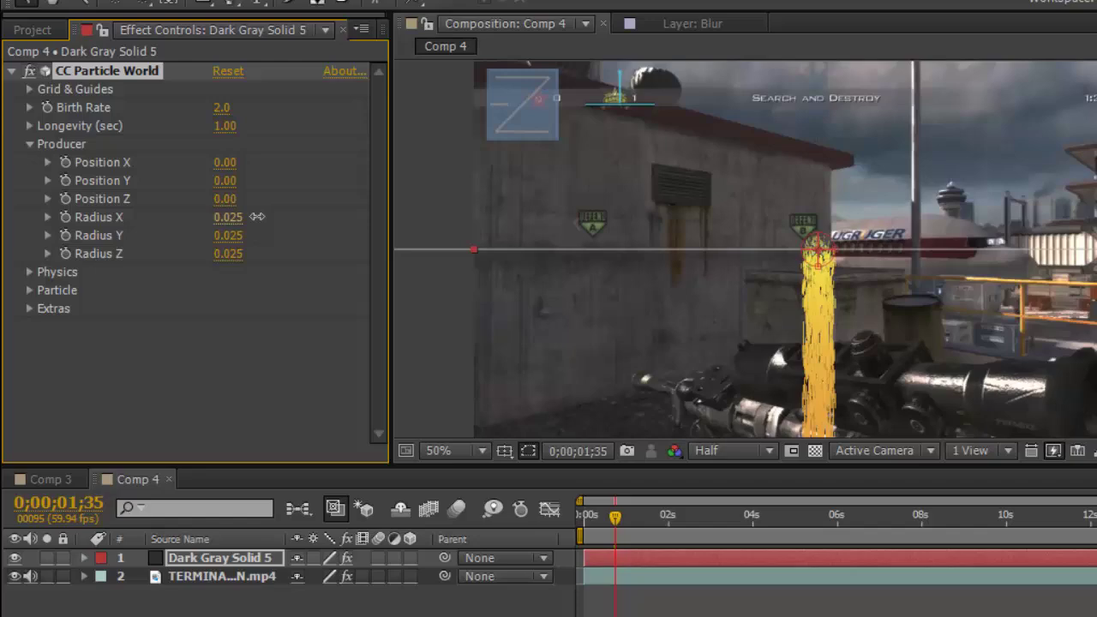
{"action": "left_click_drag", "start_coordinate": [257, 217], "coordinate": [342, 221]}
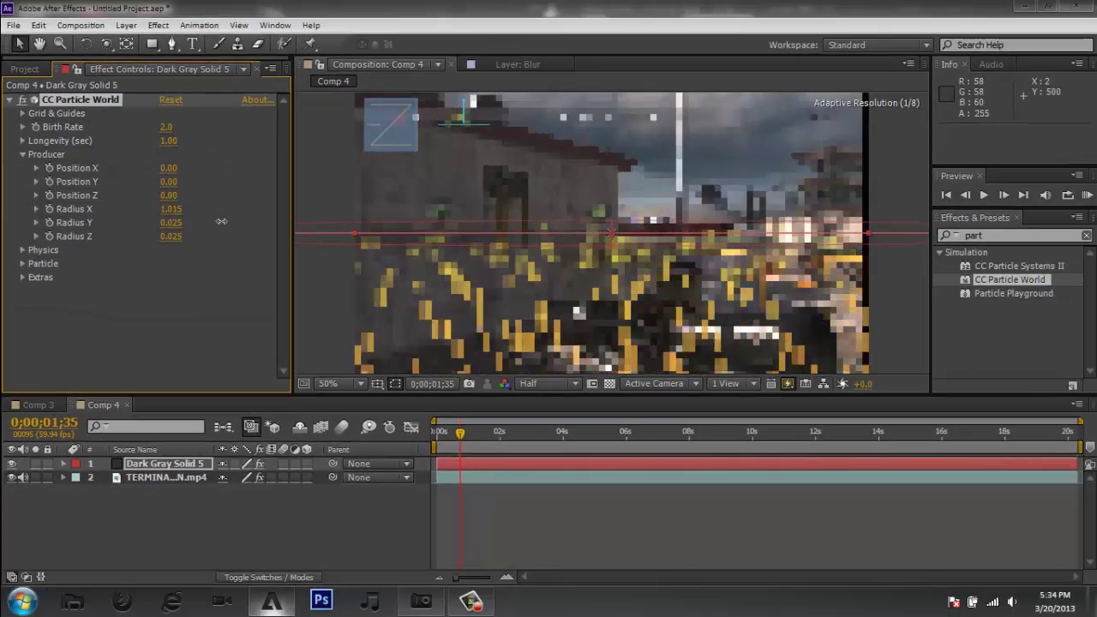
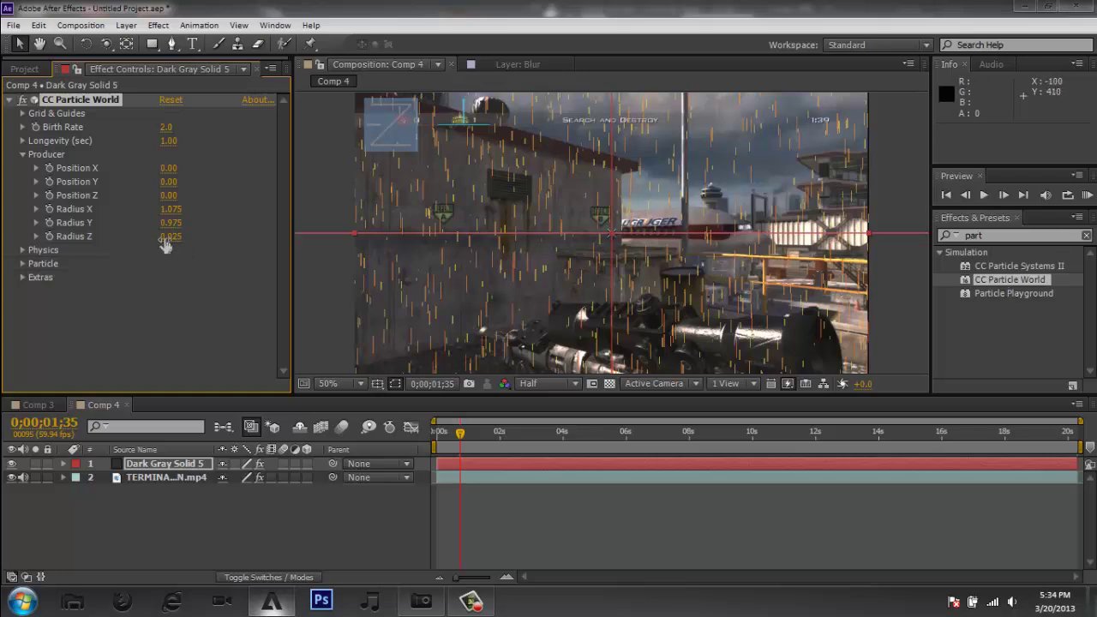
{"action": "left_click_drag", "start_coordinate": [163, 250], "coordinate": [197, 222]}
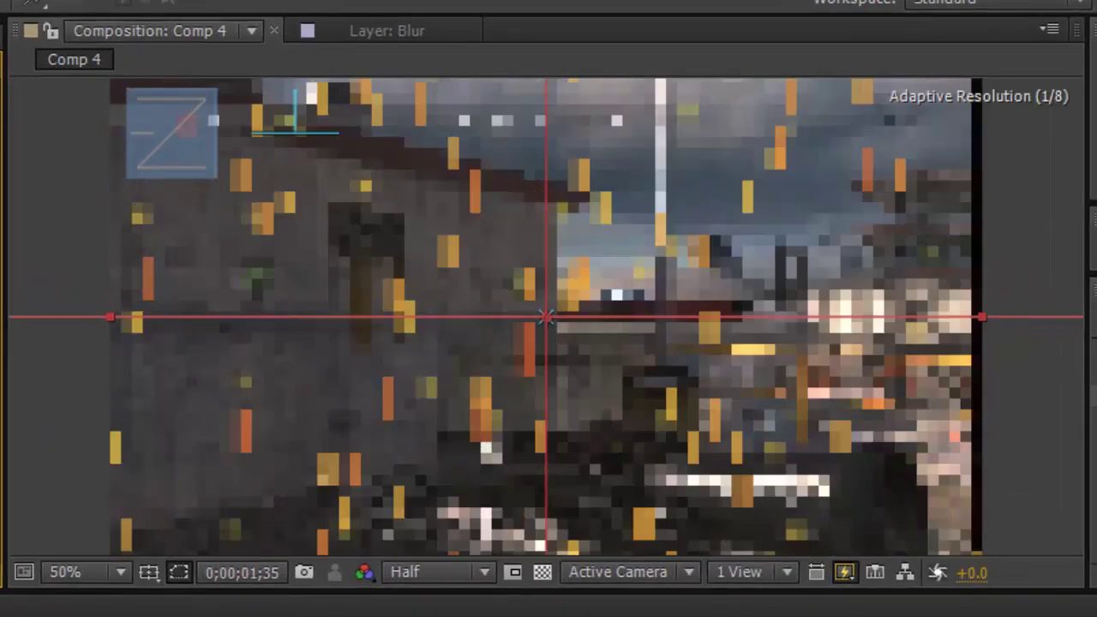
{"action": "left_click_drag", "start_coordinate": [2, 343], "coordinate": [2, 343]}
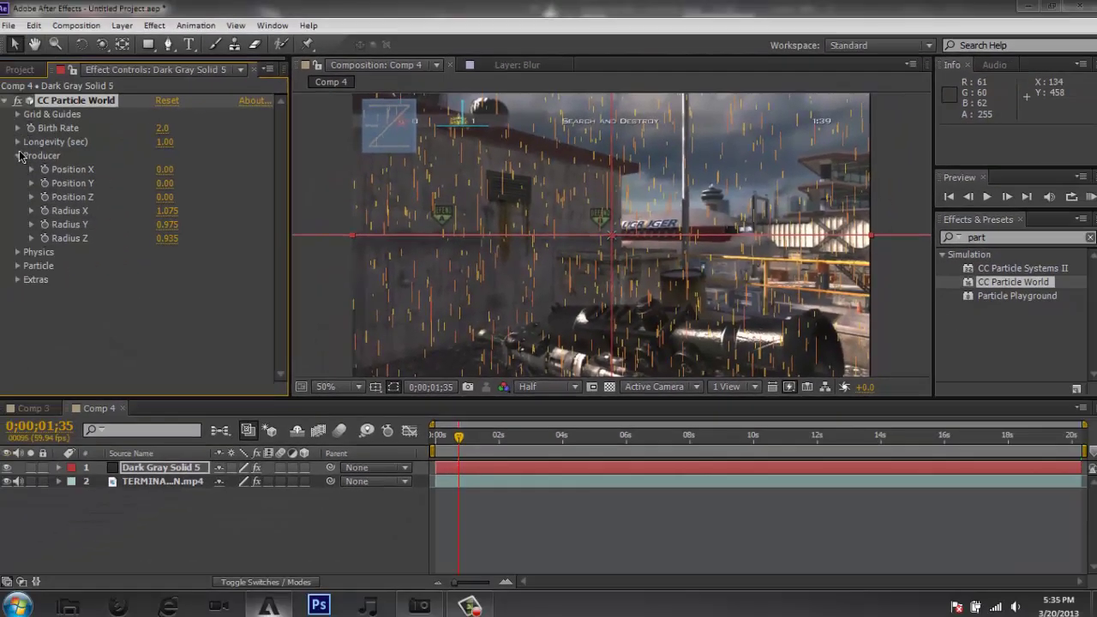
{"action": "left_click", "coordinate": [18, 156]}
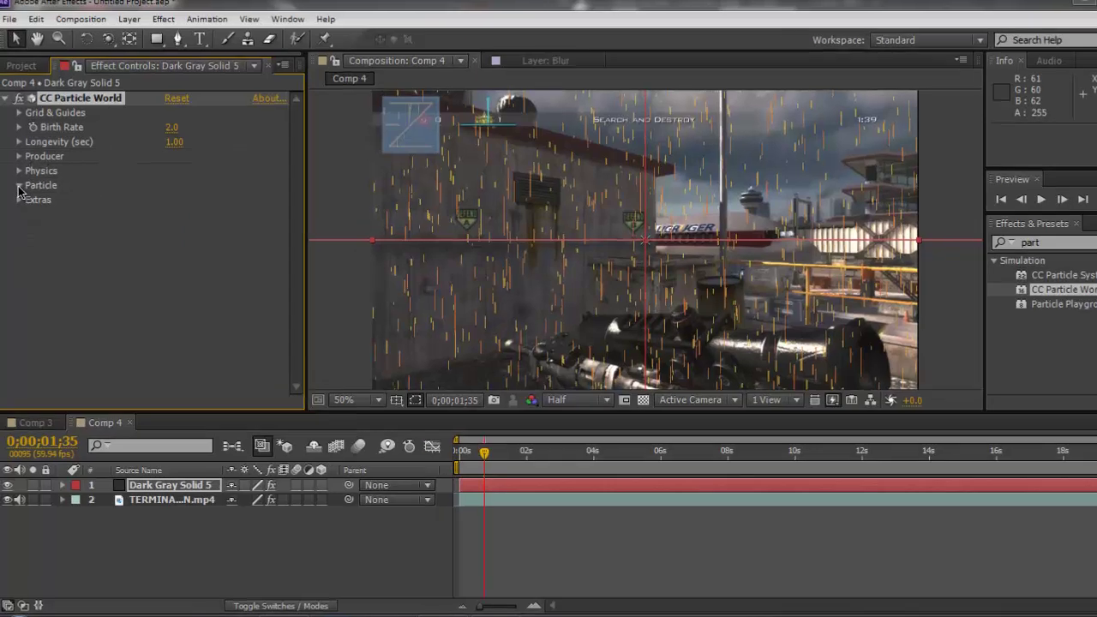
- Change the particles' Birth Color to a neutral dark gray
{"action": "left_click", "coordinate": [18, 183]}
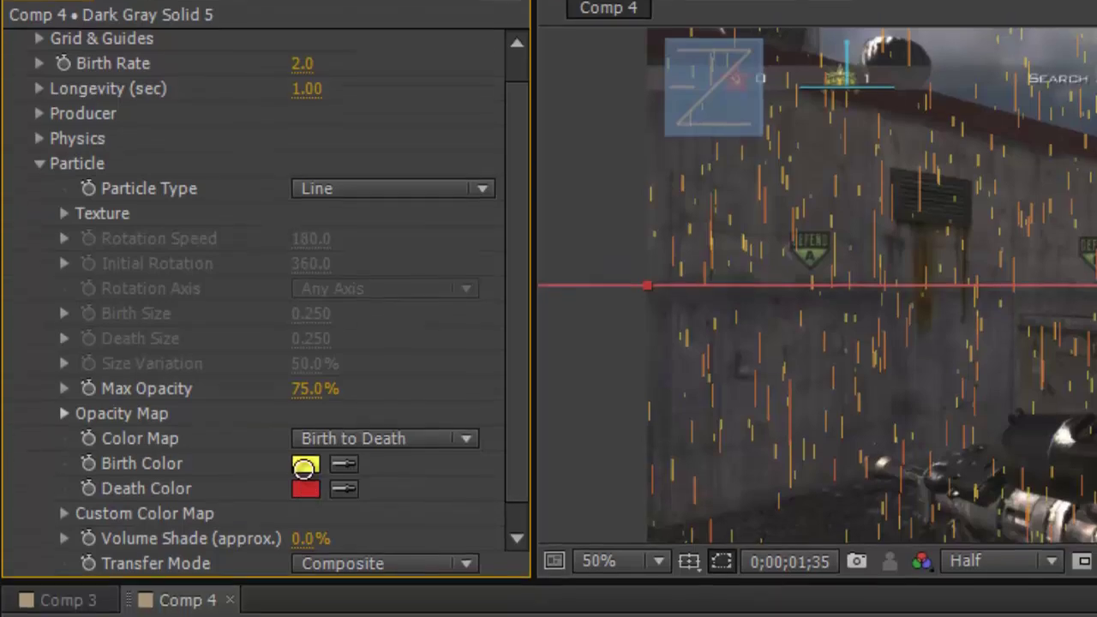
{"action": "left_click", "coordinate": [304, 467]}
{"action": "left_click_drag", "start_coordinate": [289, 451], "coordinate": [20, 509]}
{"action": "left_click_drag", "start_coordinate": [20, 388], "coordinate": [17, 377]}
{"action": "left_click", "coordinate": [696, 152]}
- Change the particles' Death Color to the gray 646464
{"action": "left_click", "coordinate": [306, 370]}
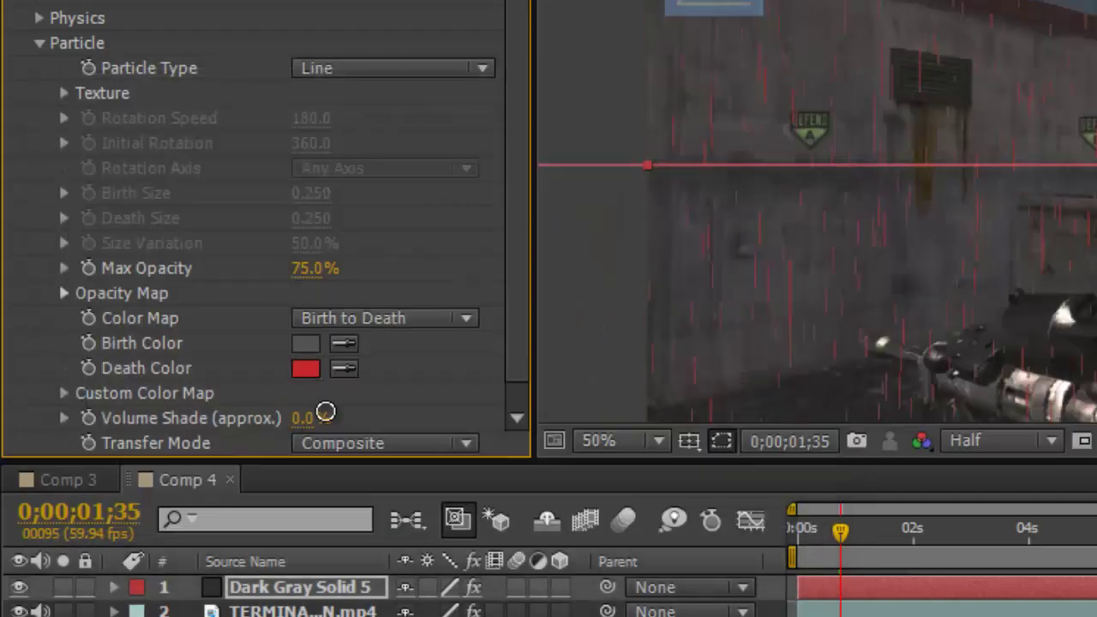
{"action": "left_click_drag", "start_coordinate": [126, 375], "coordinate": [66, 365]}
{"action": "left_click_drag", "start_coordinate": [212, 93], "coordinate": [304, 27]}
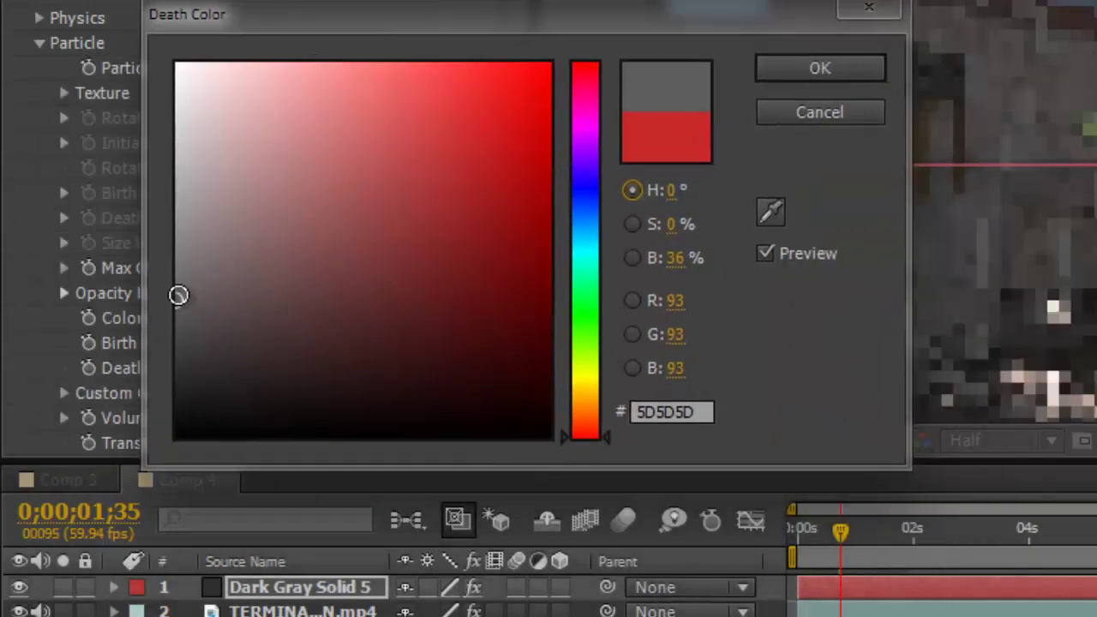
{"action": "left_click_drag", "start_coordinate": [181, 297], "coordinate": [177, 288]}
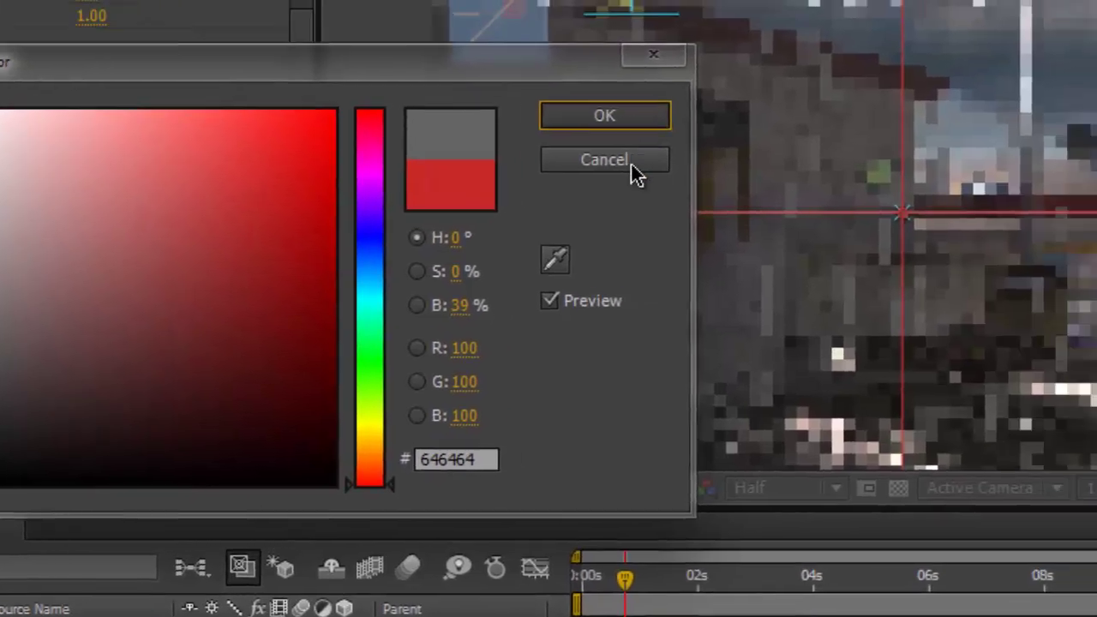
{"action": "left_click", "coordinate": [848, 114]}
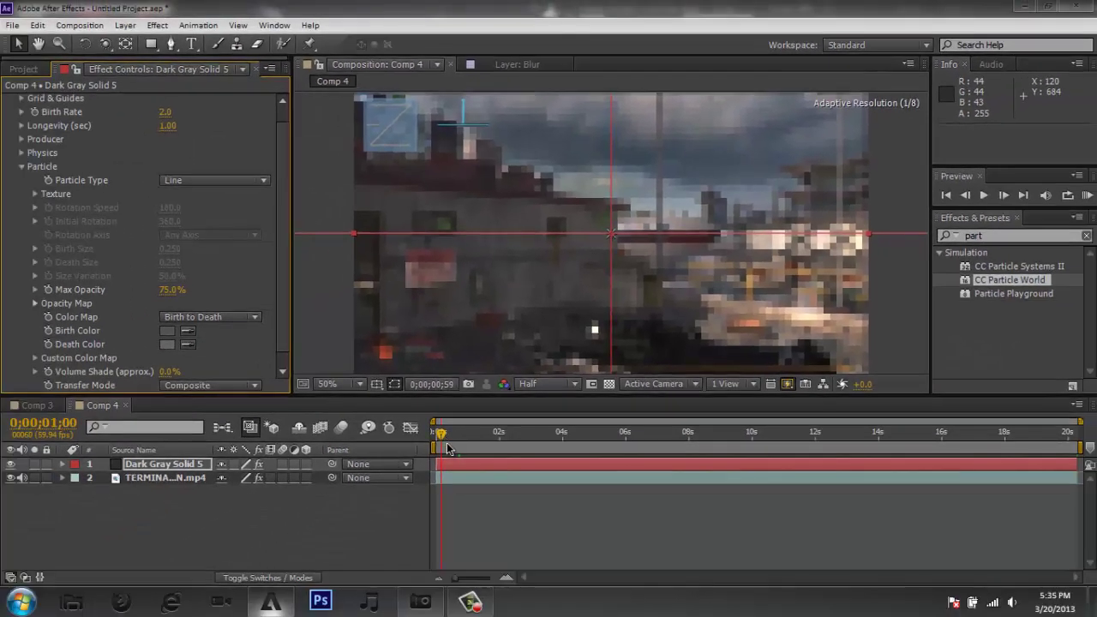
- Move the current time to 0;00;01;08, then collapse the CC Particle World effect and deselect the solid
{"action": "left_click_drag", "start_coordinate": [442, 441], "coordinate": [447, 450]}
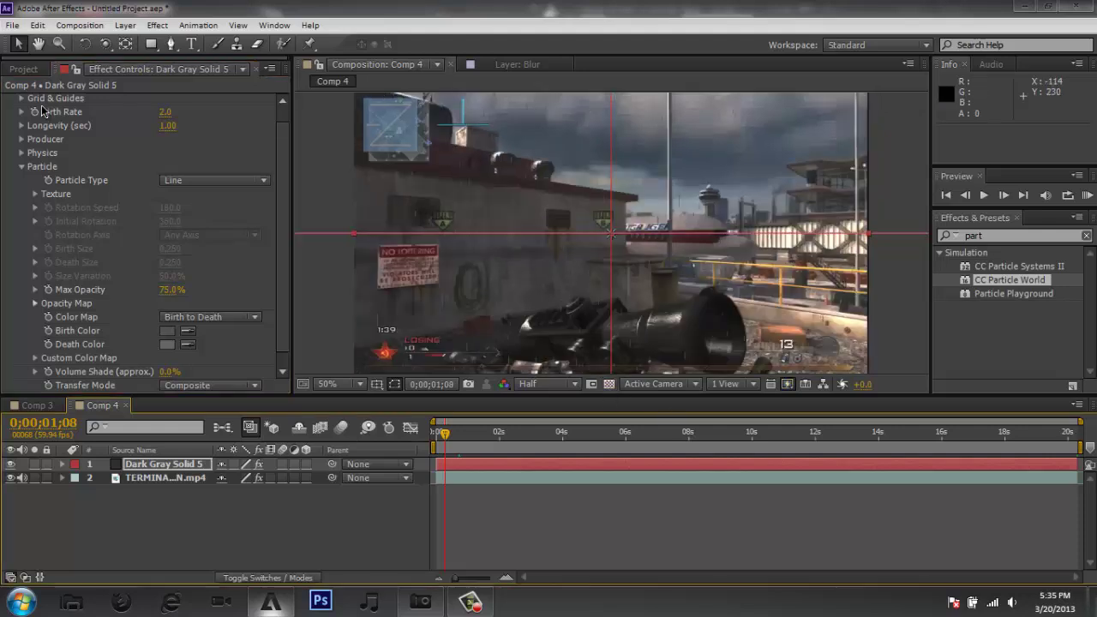
{"action": "scroll", "coordinate": [285, 169], "scroll_direction": "up", "scroll_amount": 1}
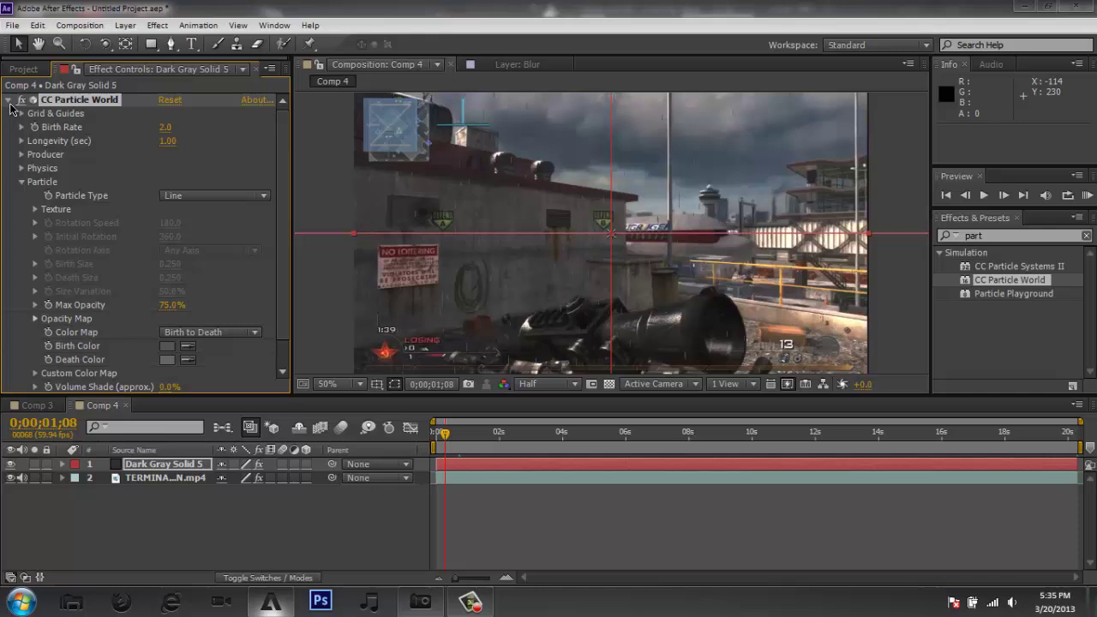
{"action": "left_click", "coordinate": [9, 100]}
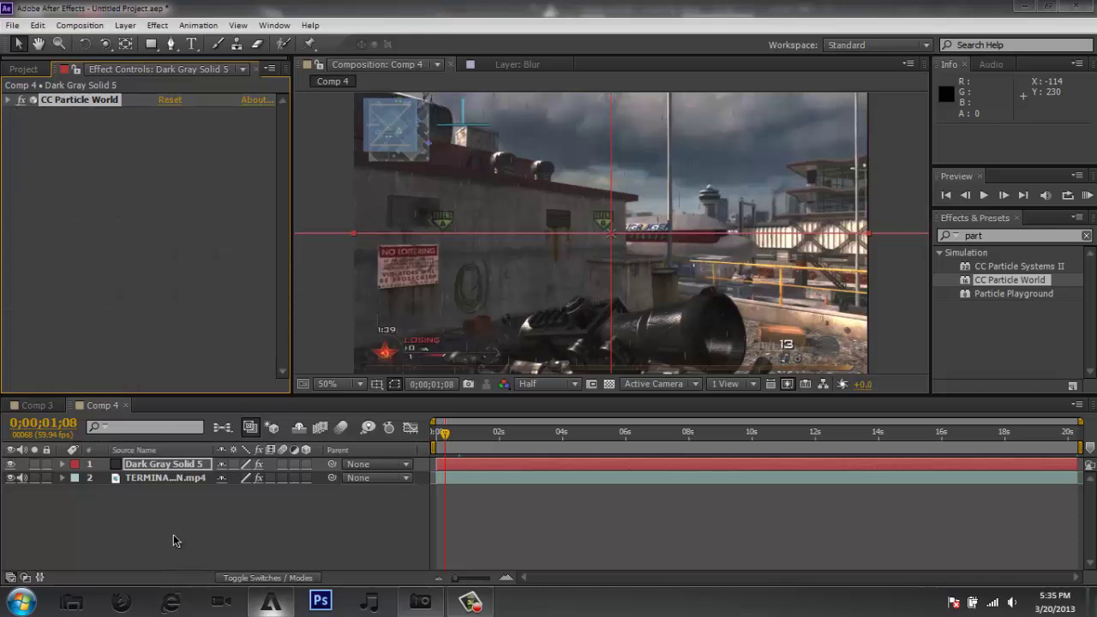
{"action": "left_click", "coordinate": [175, 540]}
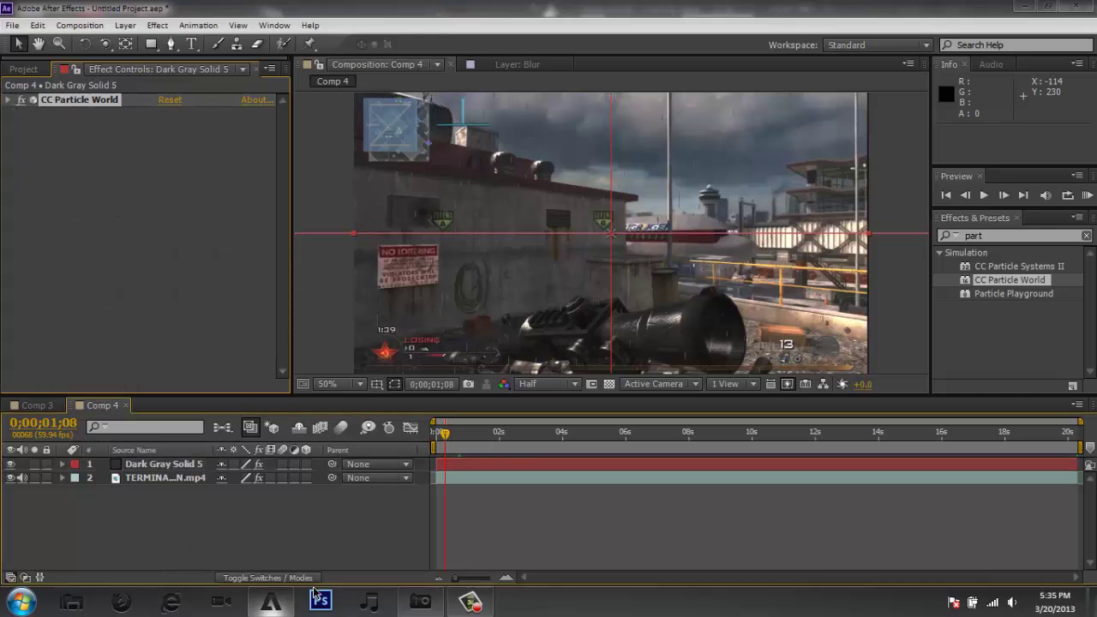
- Add a new adjustment layer above the solid in Comp 4 and rename it CC
{"action": "right_click", "coordinate": [133, 527]}
{"action": "left_click", "coordinate": [229, 269]}
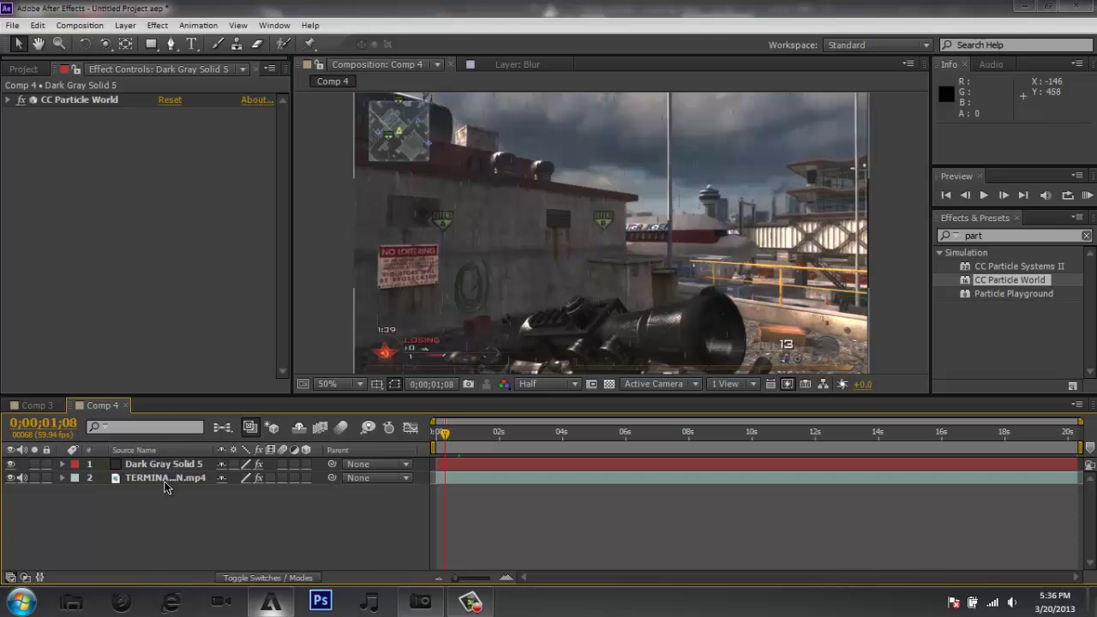
{"action": "left_click", "coordinate": [125, 25]}
{"action": "mouse_move", "coordinate": [158, 25]}
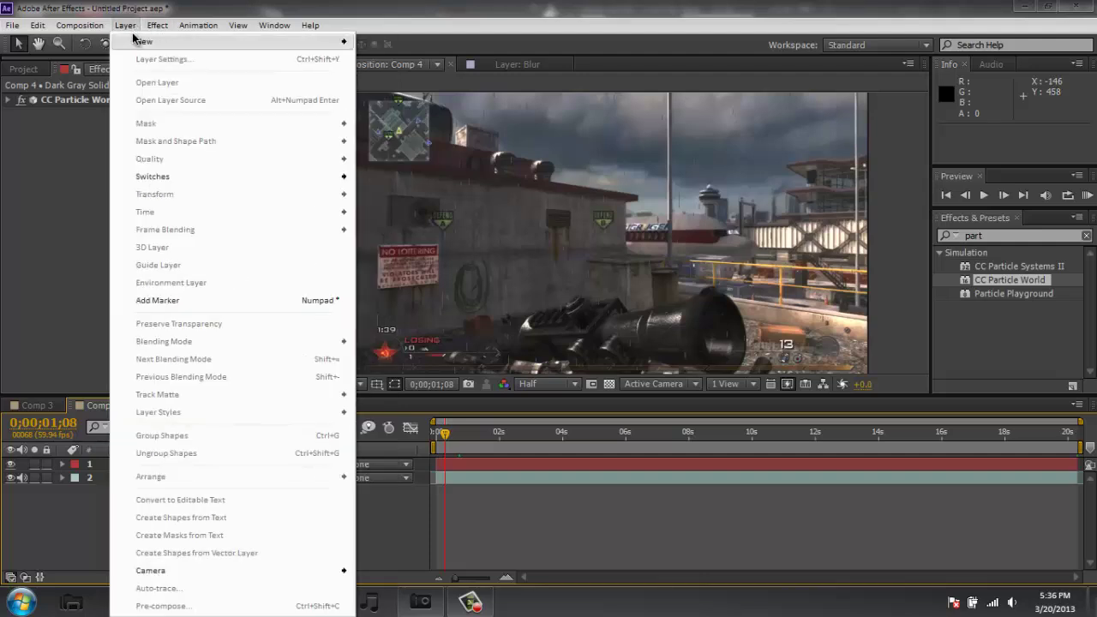
{"action": "mouse_move", "coordinate": [296, 45]}
{"action": "left_click", "coordinate": [412, 148]}
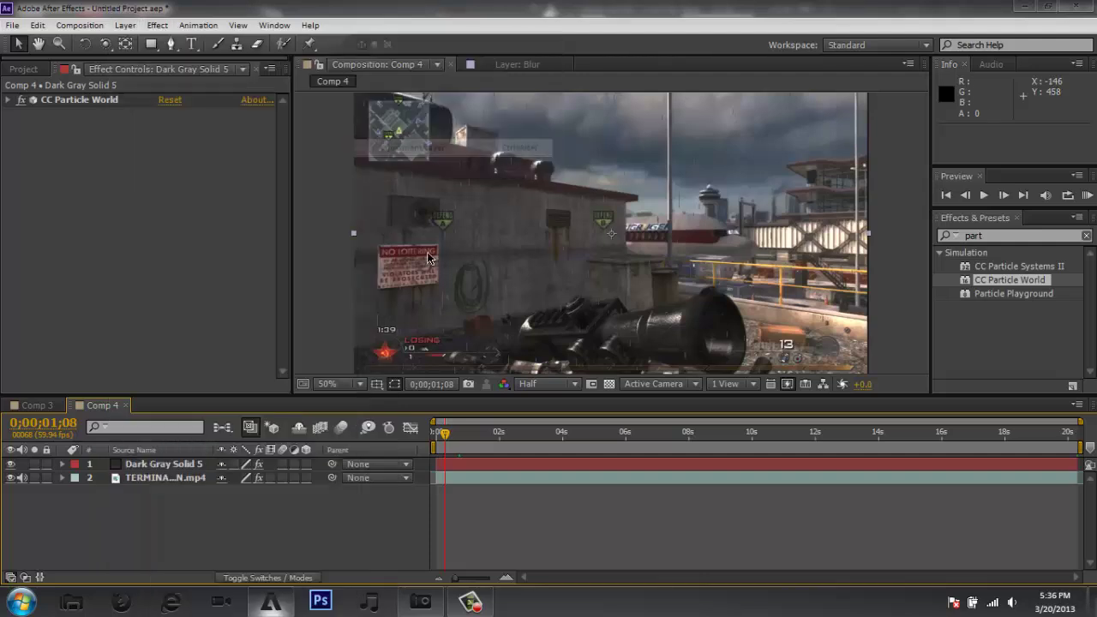
{"action": "key", "text": "Return"}
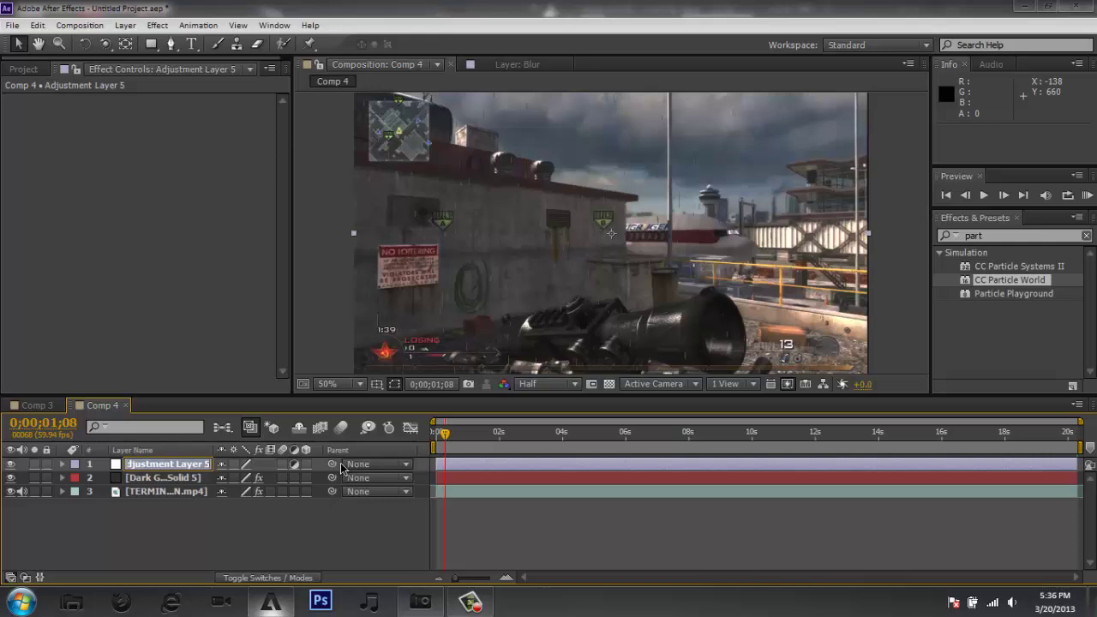
{"action": "type", "text": "C"}
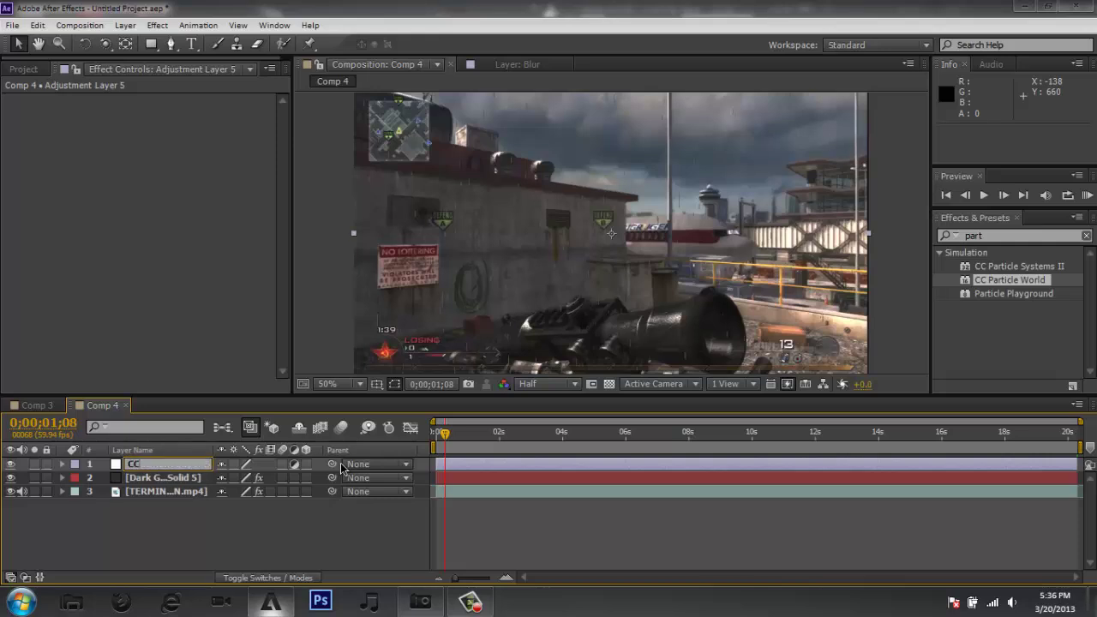
{"action": "type", "text": "C"}
{"action": "key", "text": "Return"}
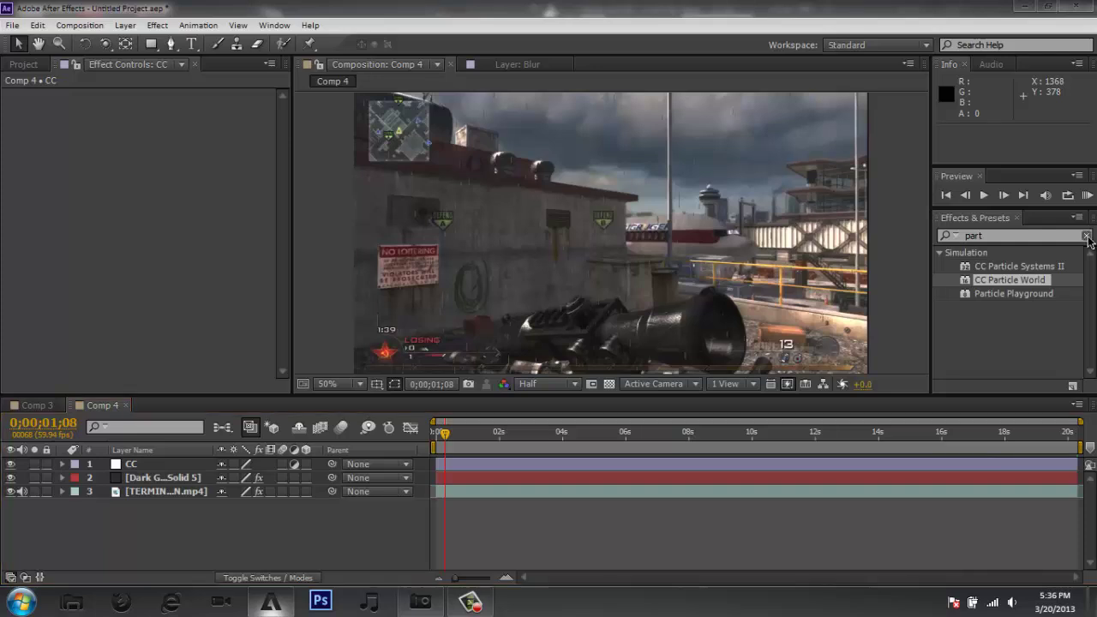
- Search the effects for "looks" and apply the Magic Bullet Looks effect to the CC layer
{"action": "left_click", "coordinate": [1085, 236]}
{"action": "left_click", "coordinate": [1028, 238]}
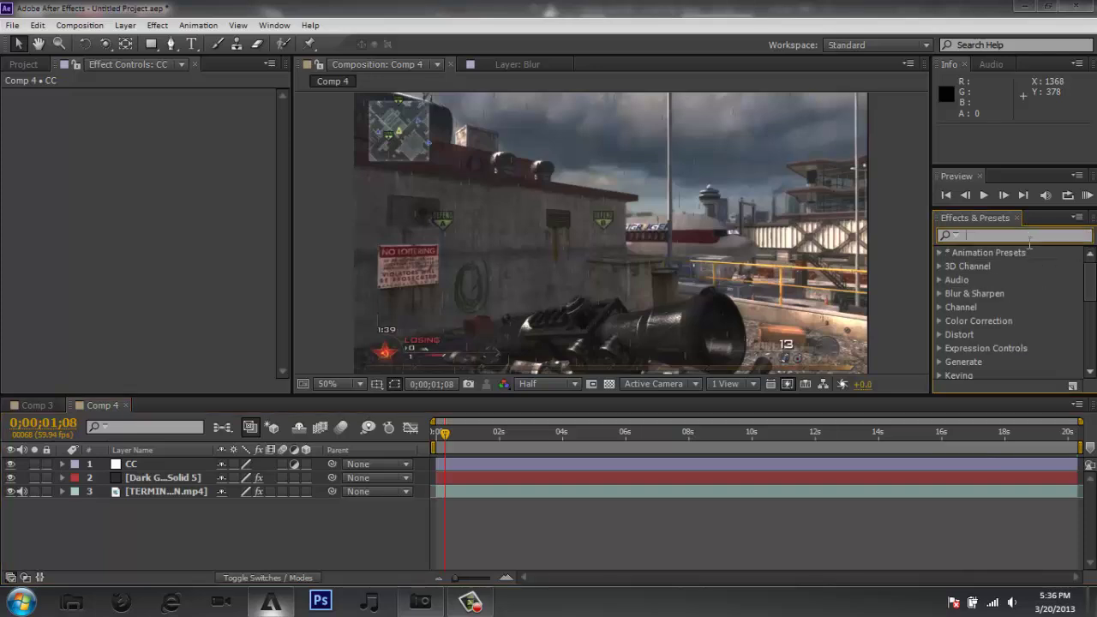
{"action": "type", "text": "looks"}
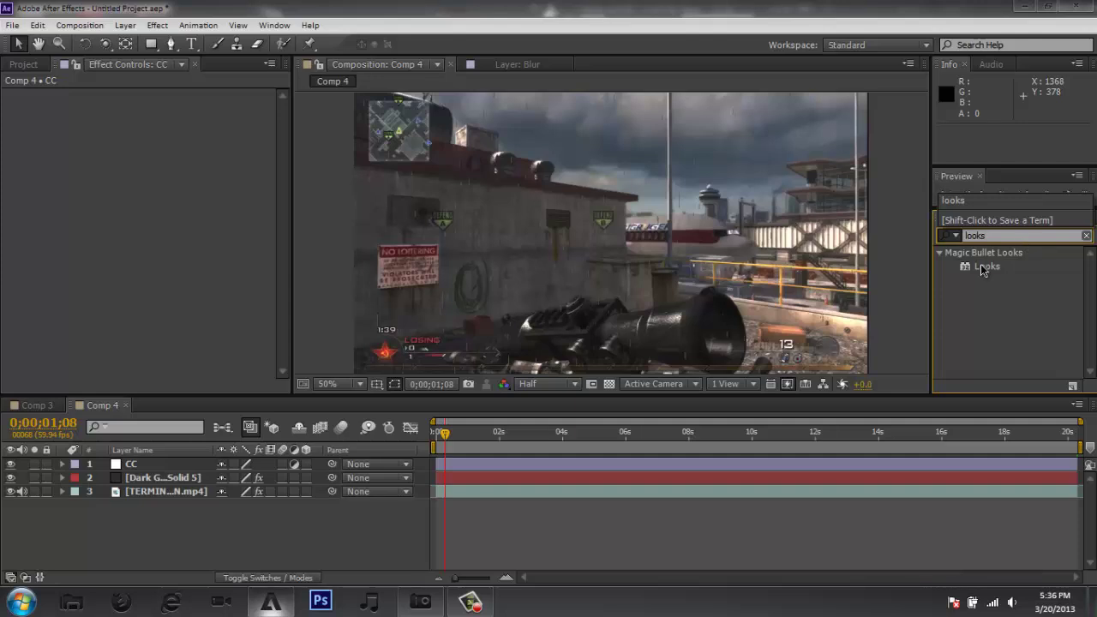
{"action": "left_click_drag", "start_coordinate": [982, 273], "coordinate": [155, 467]}
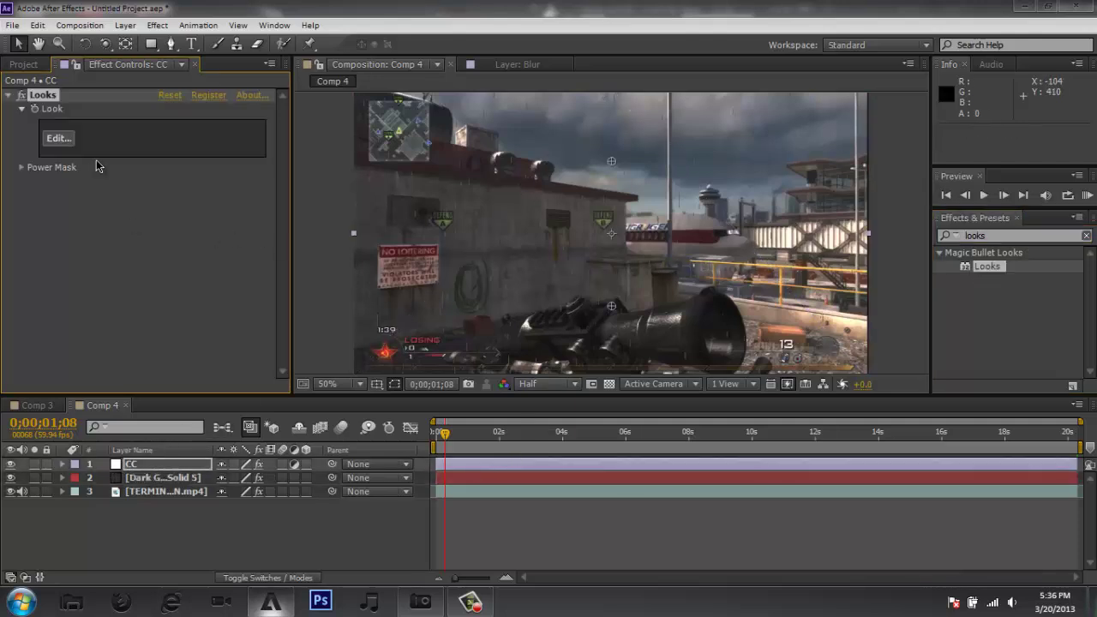
- Give the Looks effect the Tence 2 preset from CC Pack By Tence and finish editing the look
{"action": "left_click", "coordinate": [57, 138]}
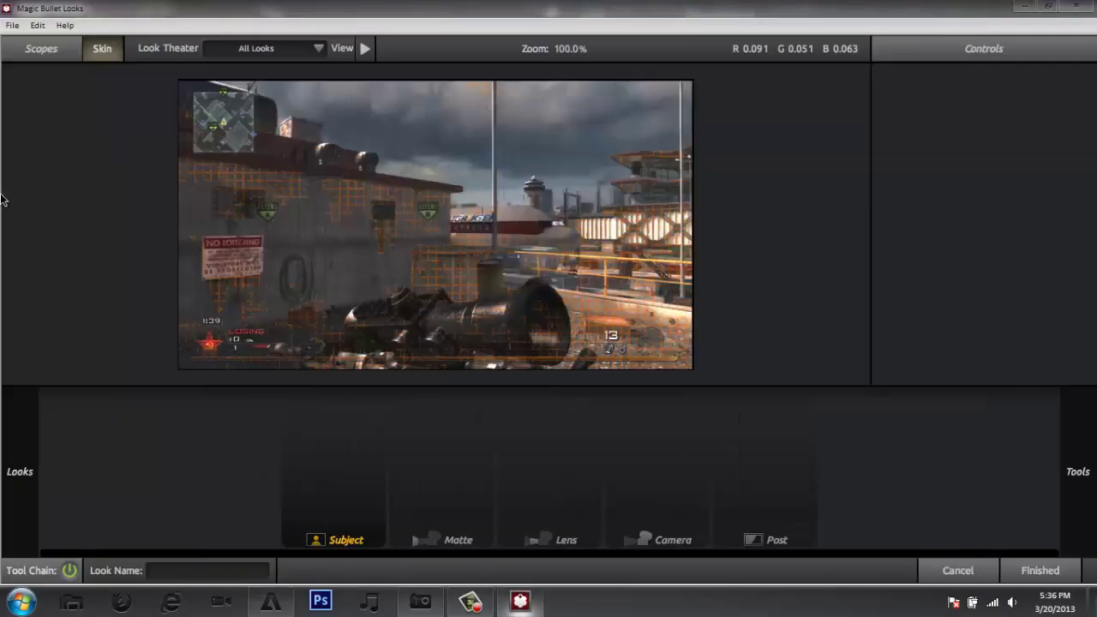
{"action": "mouse_move", "coordinate": [4, 199]}
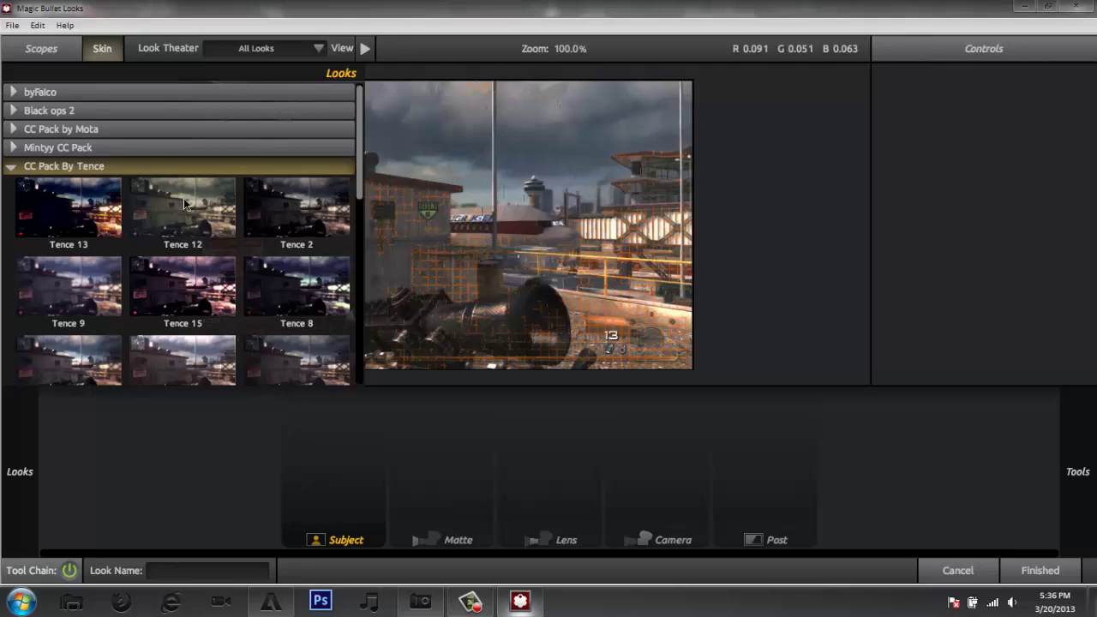
{"action": "left_click", "coordinate": [266, 214]}
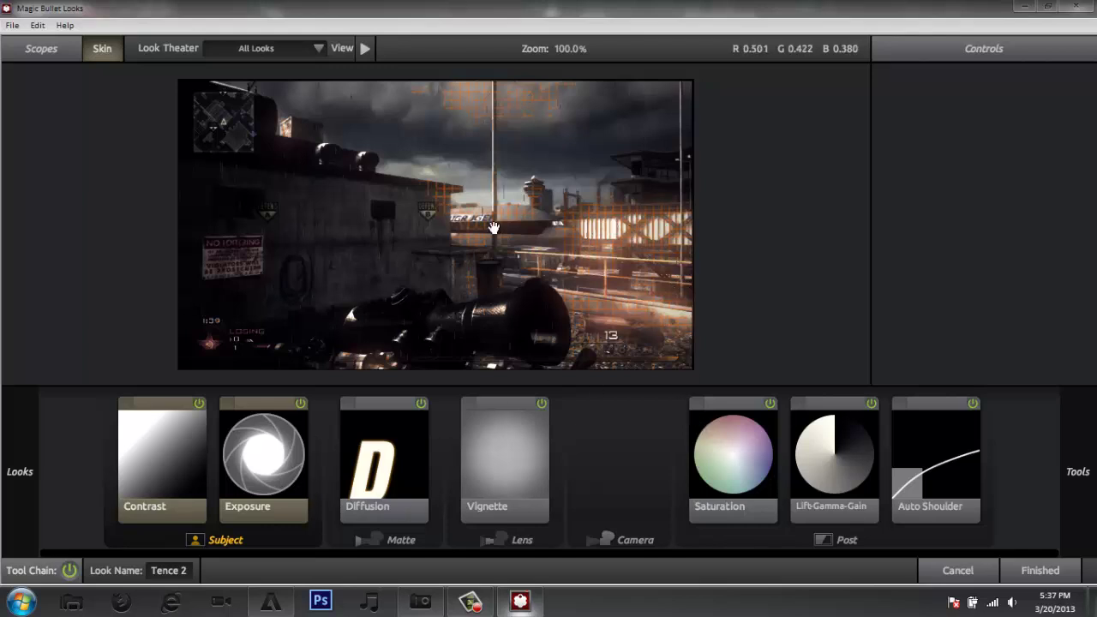
{"action": "left_click", "coordinate": [1046, 571]}
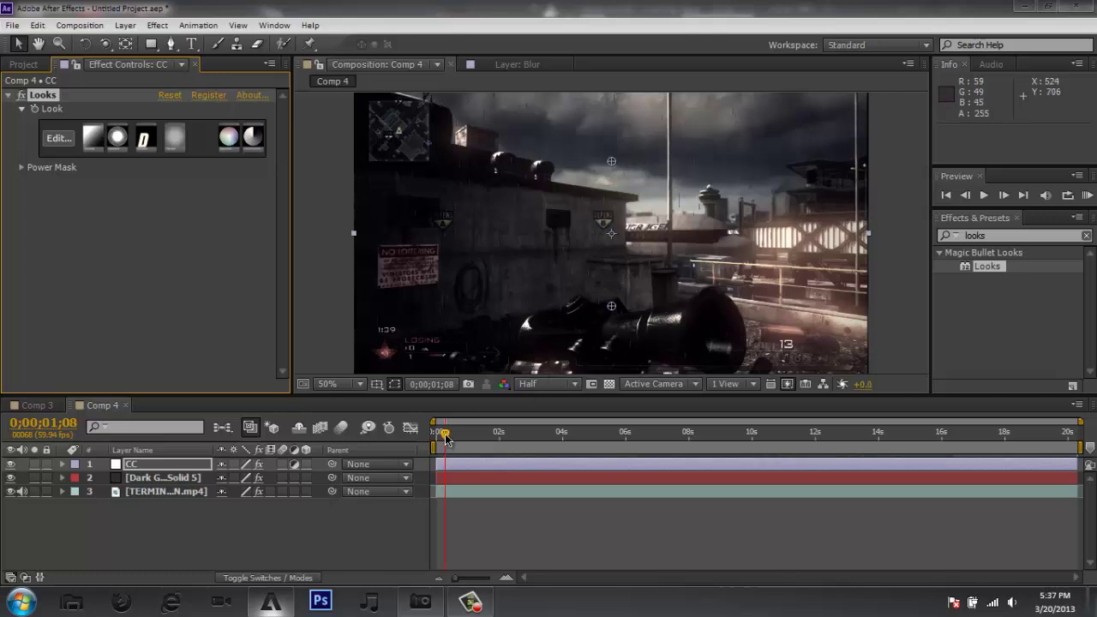
- Scrub through Comp 4 up to 0;00;05;52 to examine the rain and color correction on different frames
{"action": "left_click_drag", "start_coordinate": [446, 437], "coordinate": [449, 440]}
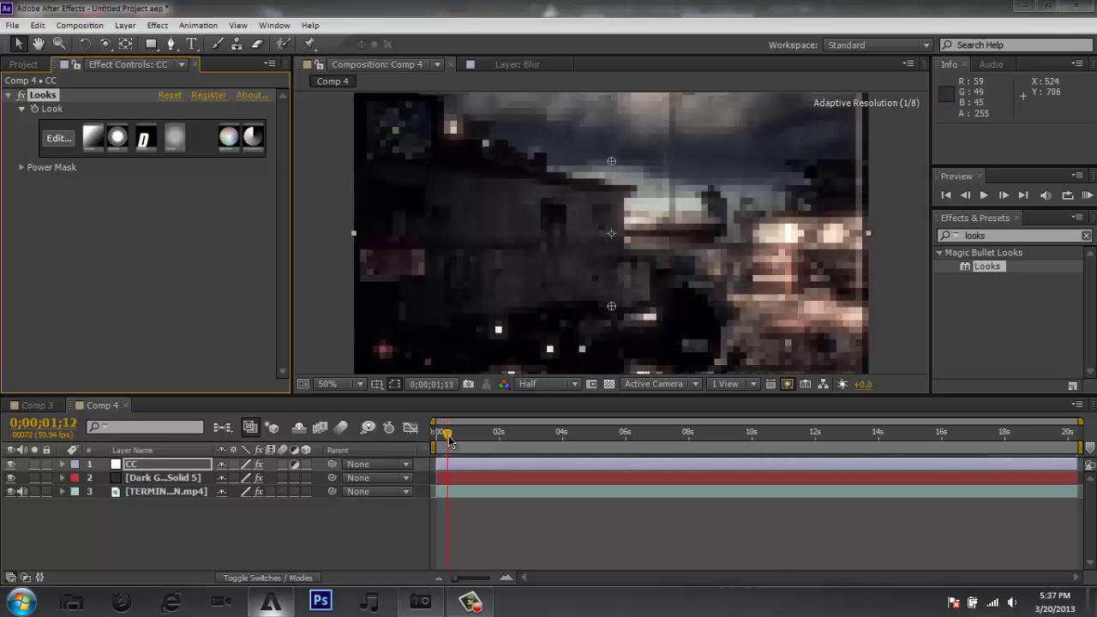
{"action": "left_click", "coordinate": [457, 447]}
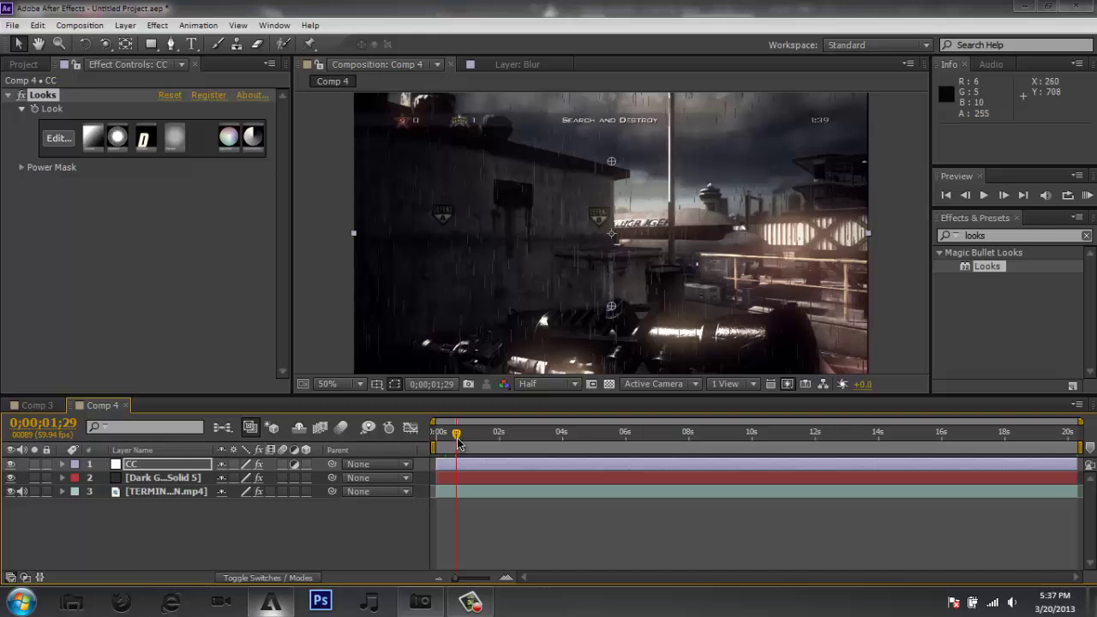
{"action": "left_click_drag", "start_coordinate": [459, 439], "coordinate": [479, 461]}
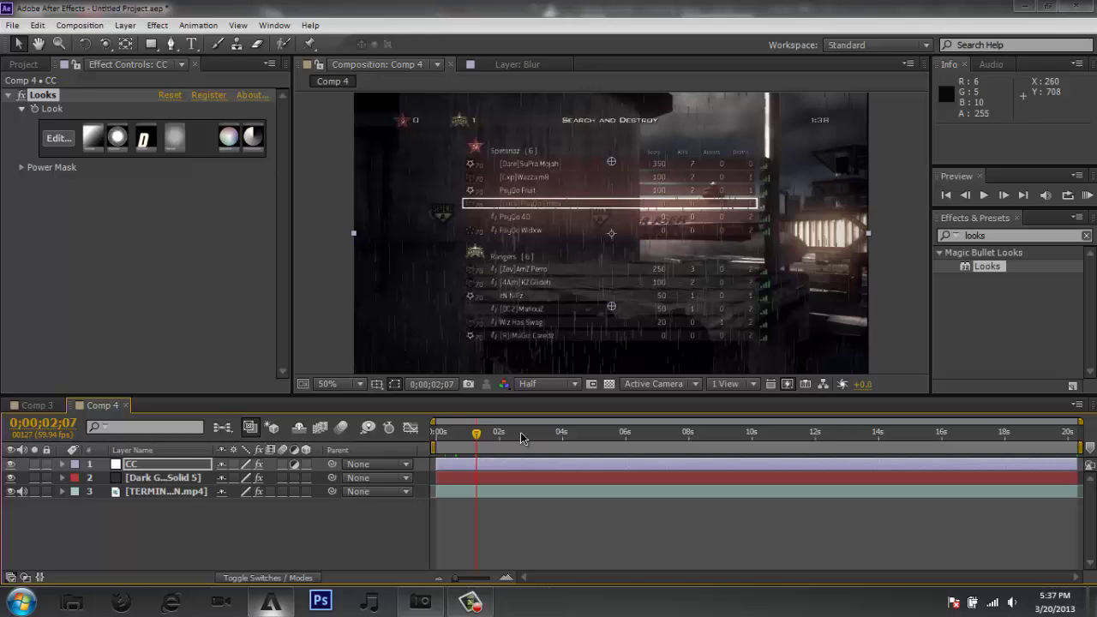
{"action": "left_click_drag", "start_coordinate": [476, 436], "coordinate": [505, 456]}
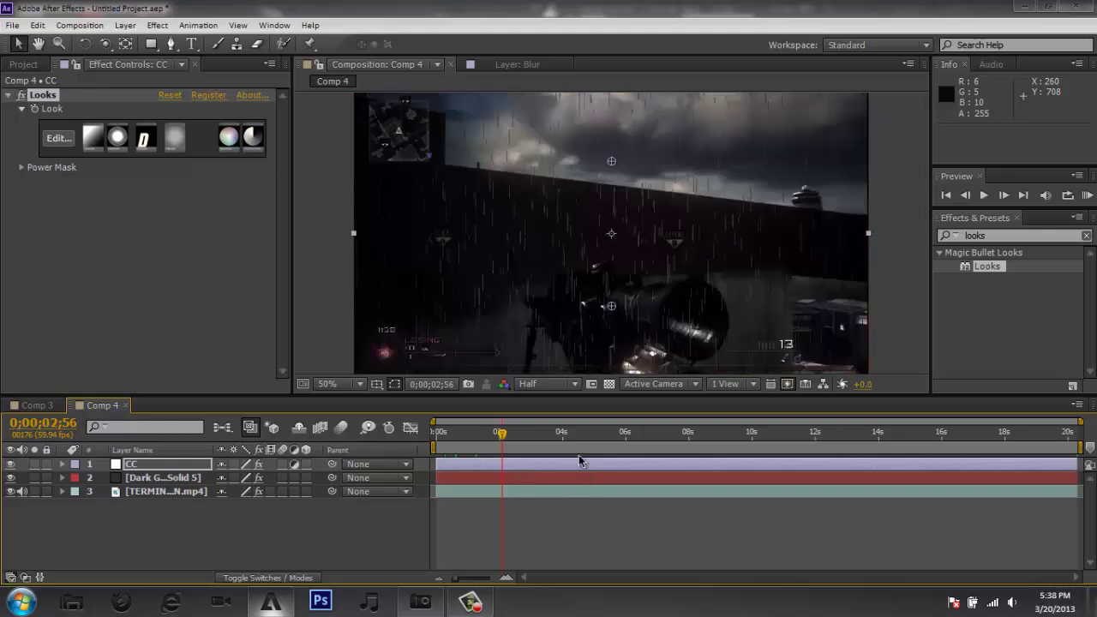
{"action": "left_click", "coordinate": [538, 436]}
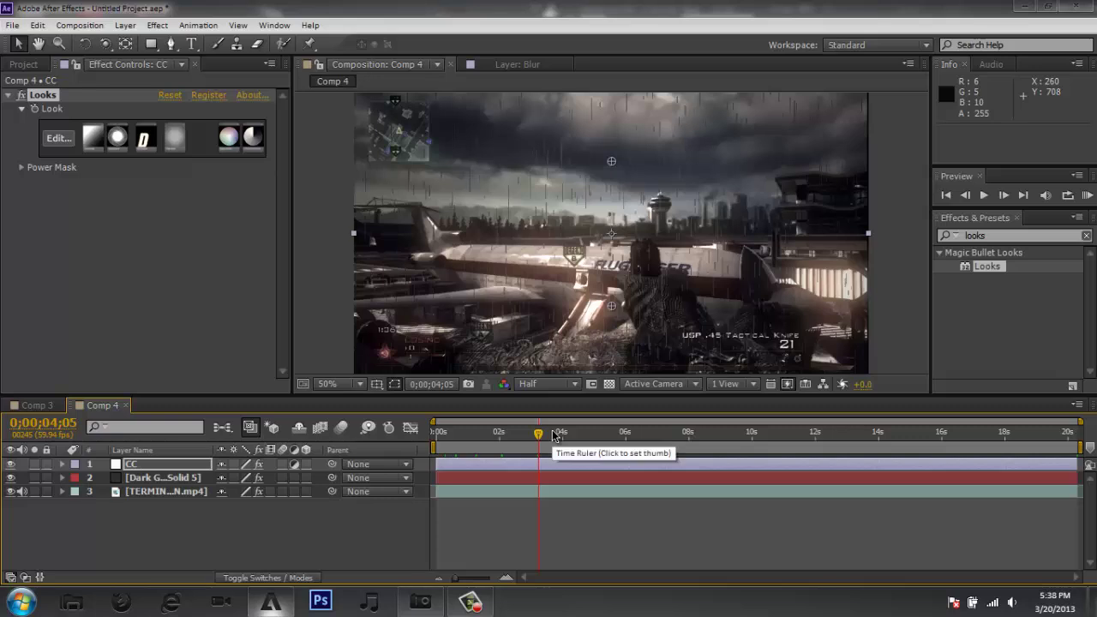
{"action": "left_click", "coordinate": [553, 434]}
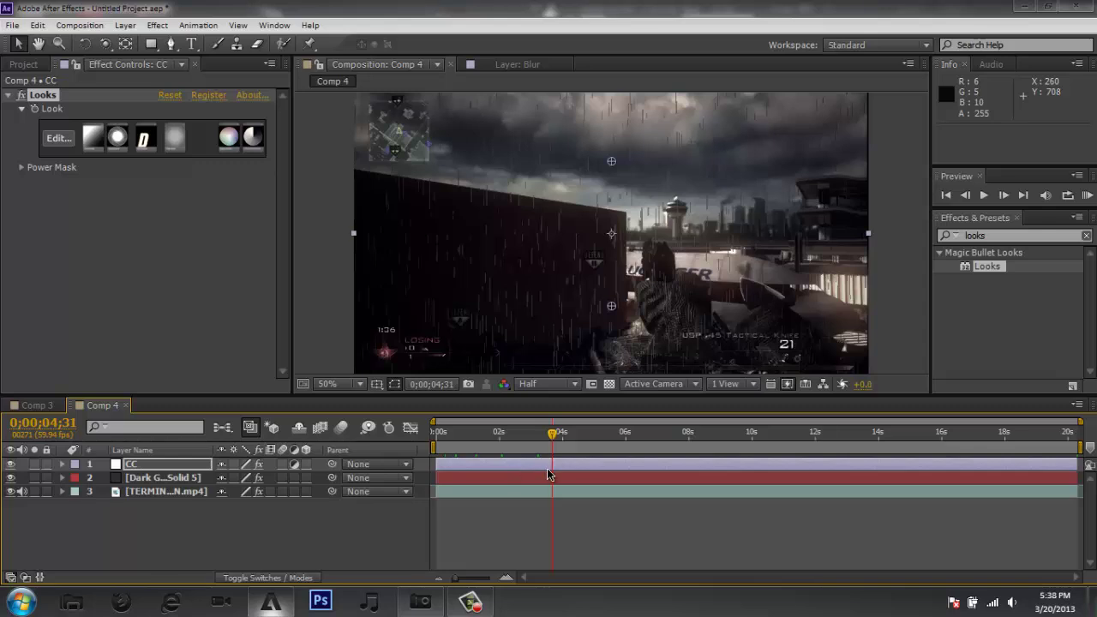
{"action": "left_click_drag", "start_coordinate": [551, 436], "coordinate": [554, 444]}
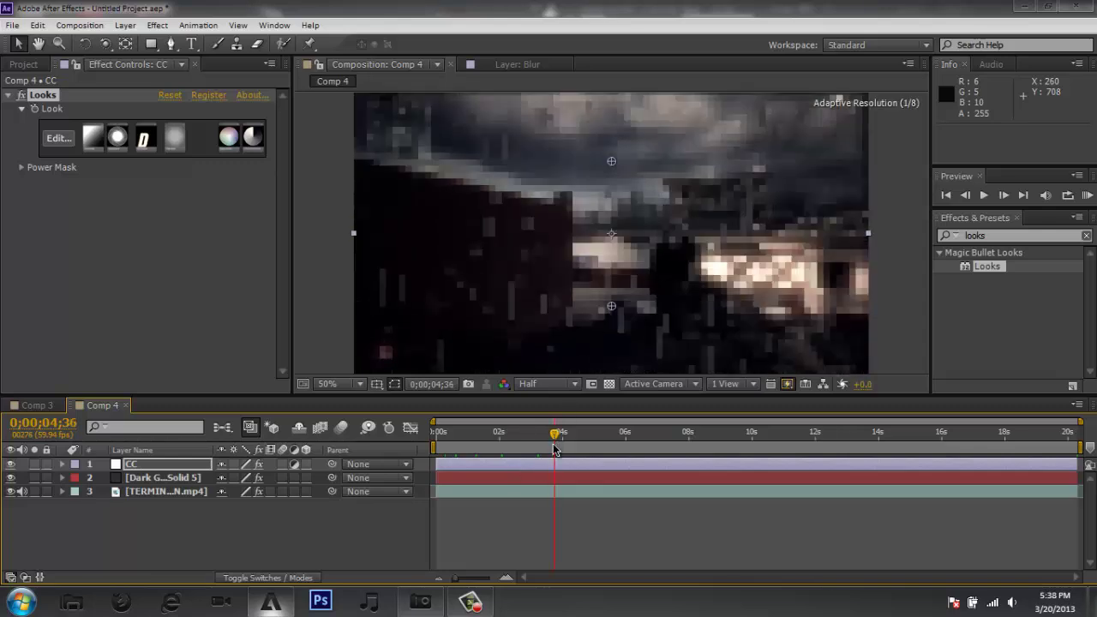
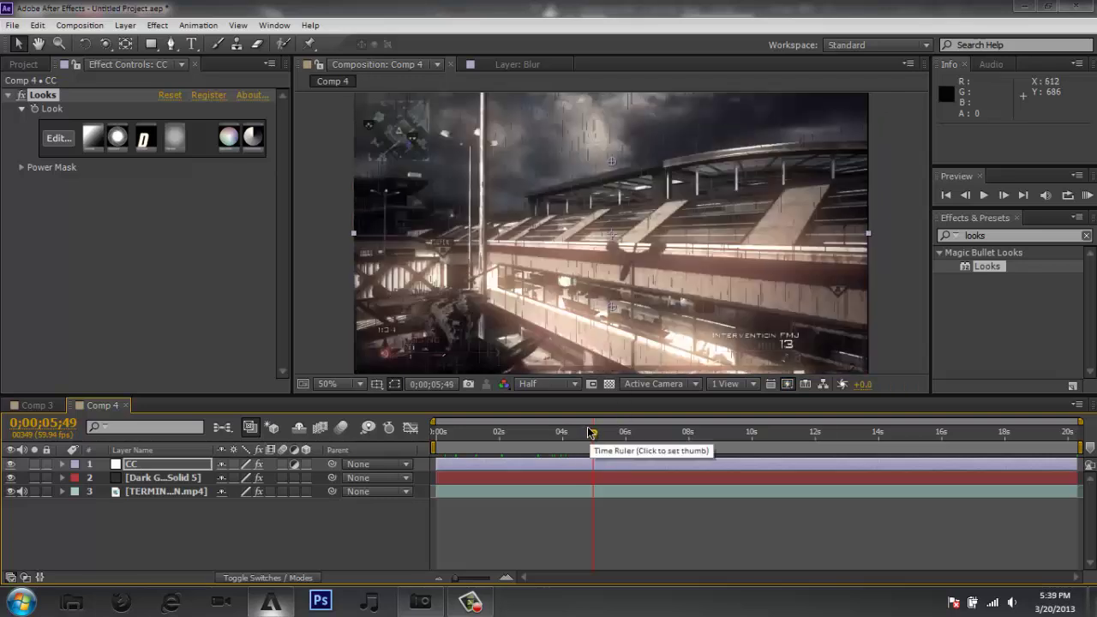
{"action": "left_click_drag", "start_coordinate": [592, 432], "coordinate": [595, 439]}
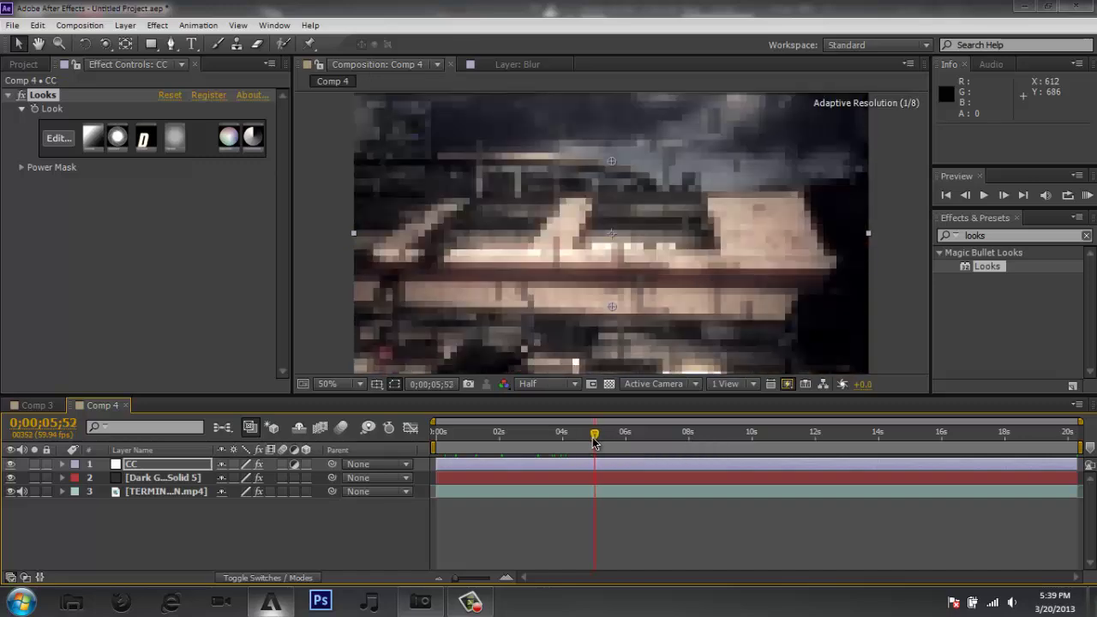
- Add another adjustment layer named blur and place it directly beneath the CC layer
{"action": "right_click", "coordinate": [288, 524]}
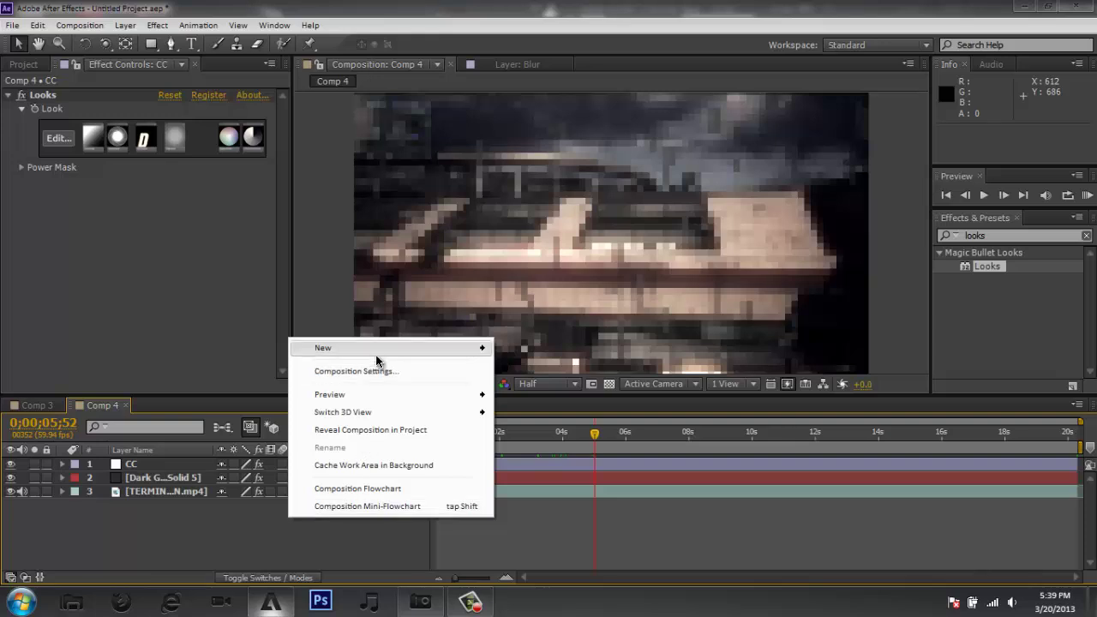
{"action": "mouse_move", "coordinate": [375, 359]}
{"action": "key", "text": "Escape"}
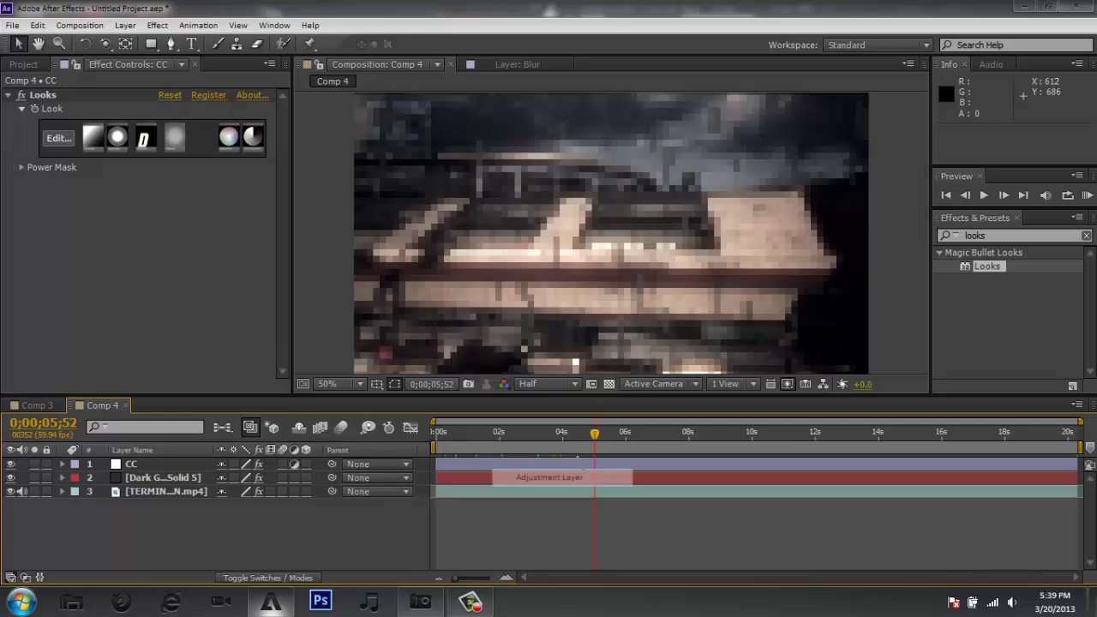
{"action": "key", "text": "ctrl+alt+y"}
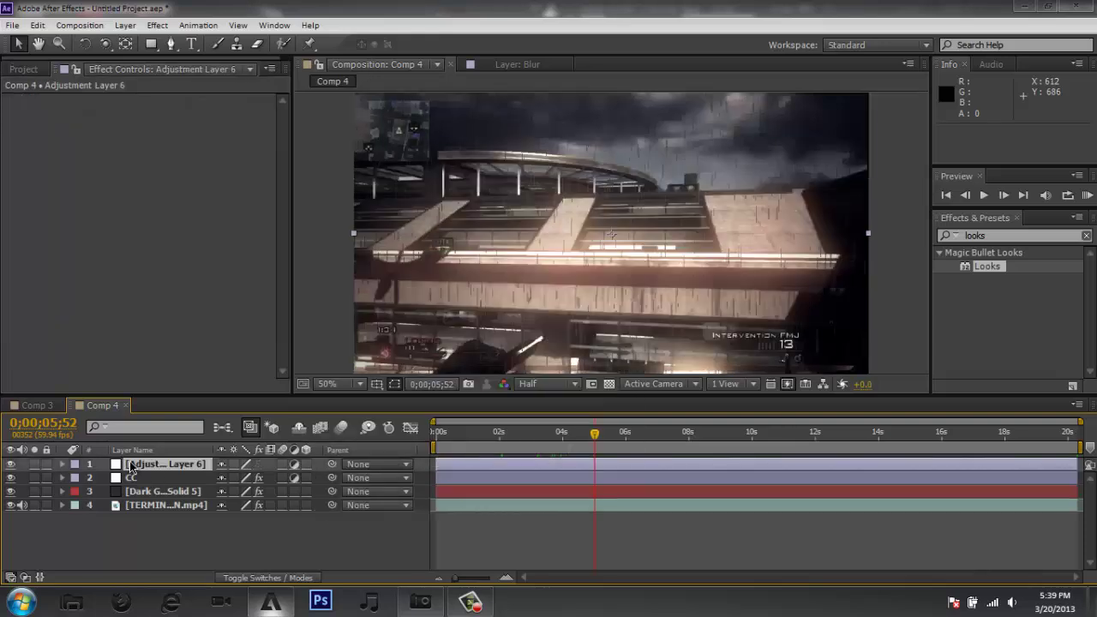
{"action": "key", "text": "Return"}
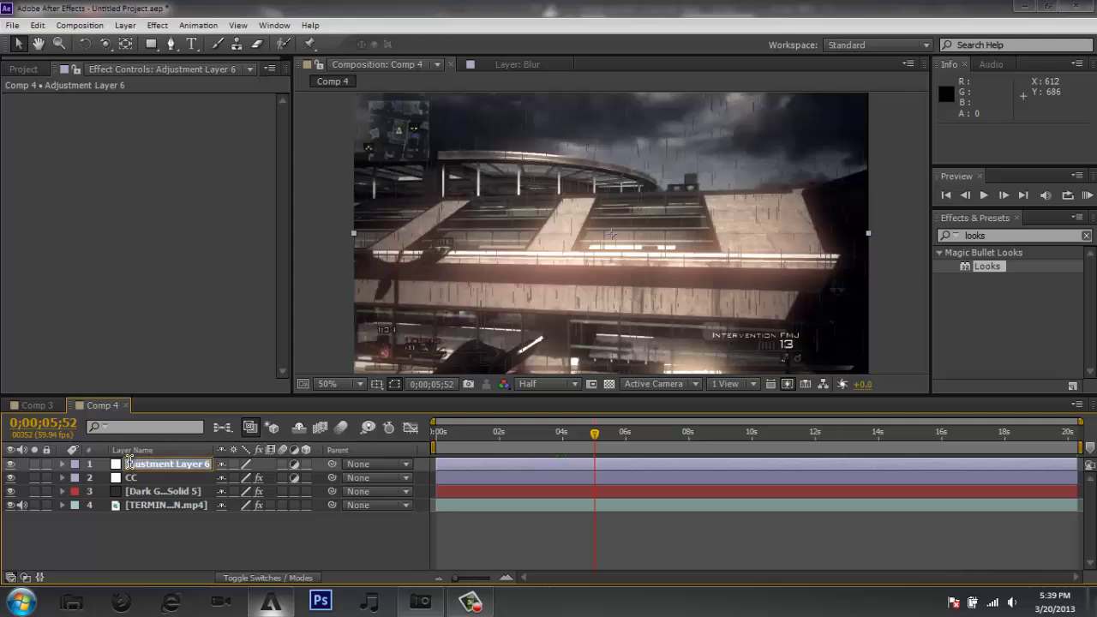
{"action": "type", "text": "co"}
{"action": "key", "text": "Return"}
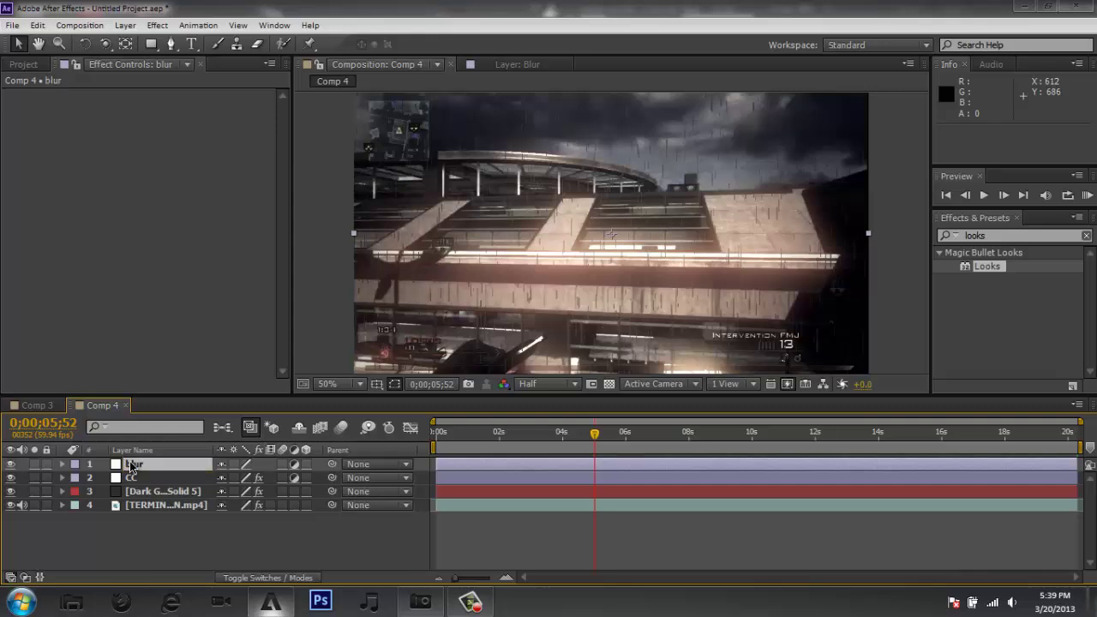
{"action": "left_click_drag", "start_coordinate": [131, 465], "coordinate": [147, 495]}
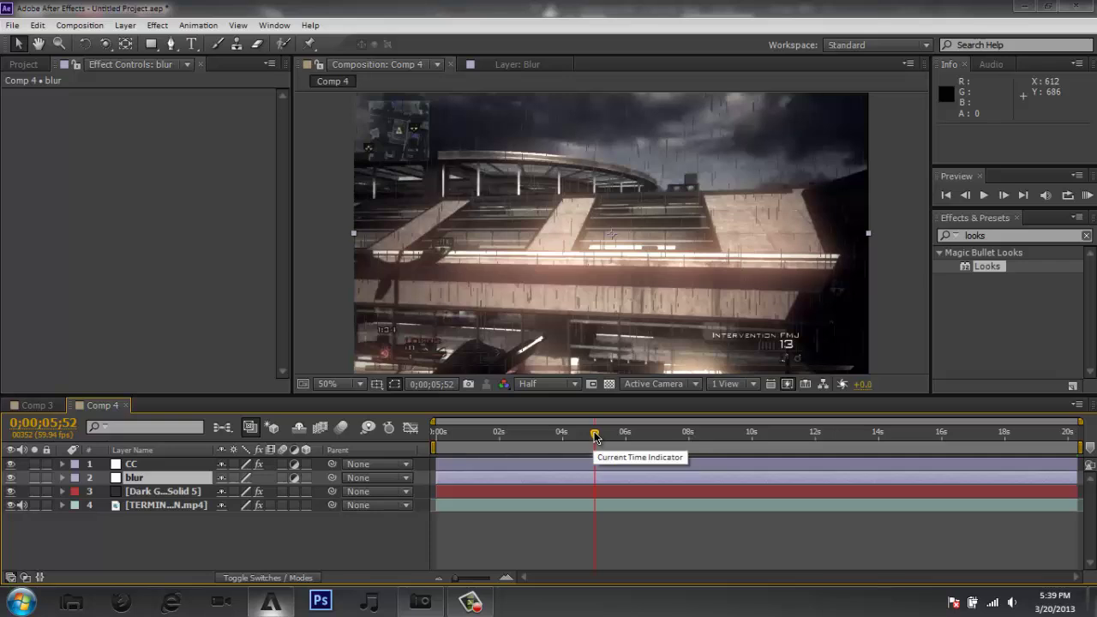
- Search the effects for "dir" and apply Directional Blur to the blur layer, with the time at 0;00;05;53
{"action": "left_click_drag", "start_coordinate": [596, 437], "coordinate": [596, 444]}
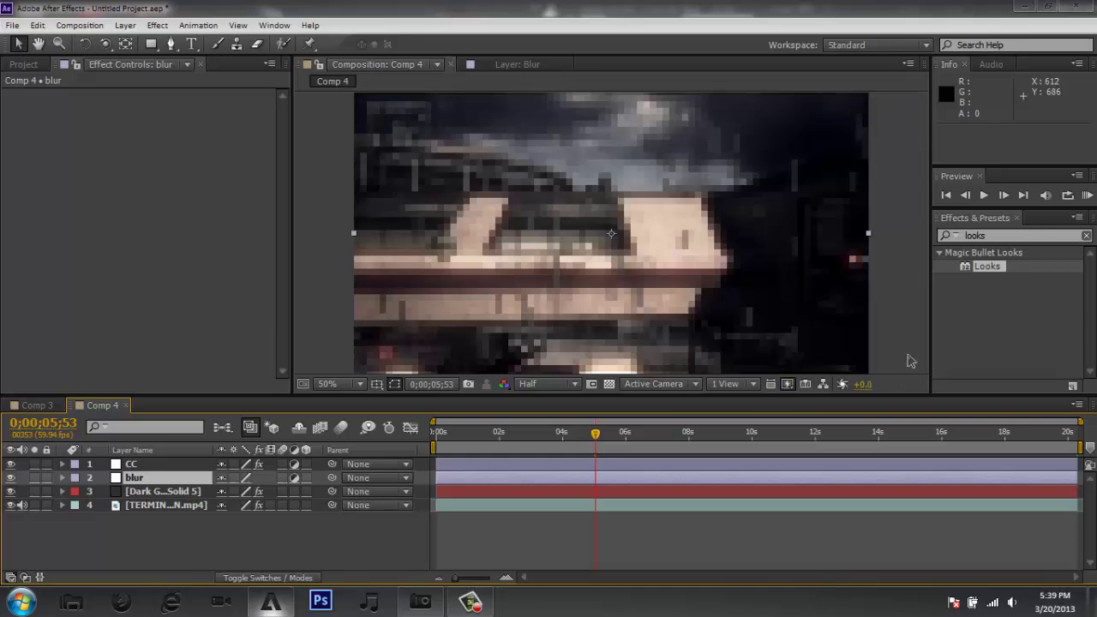
{"action": "left_click", "coordinate": [1084, 238]}
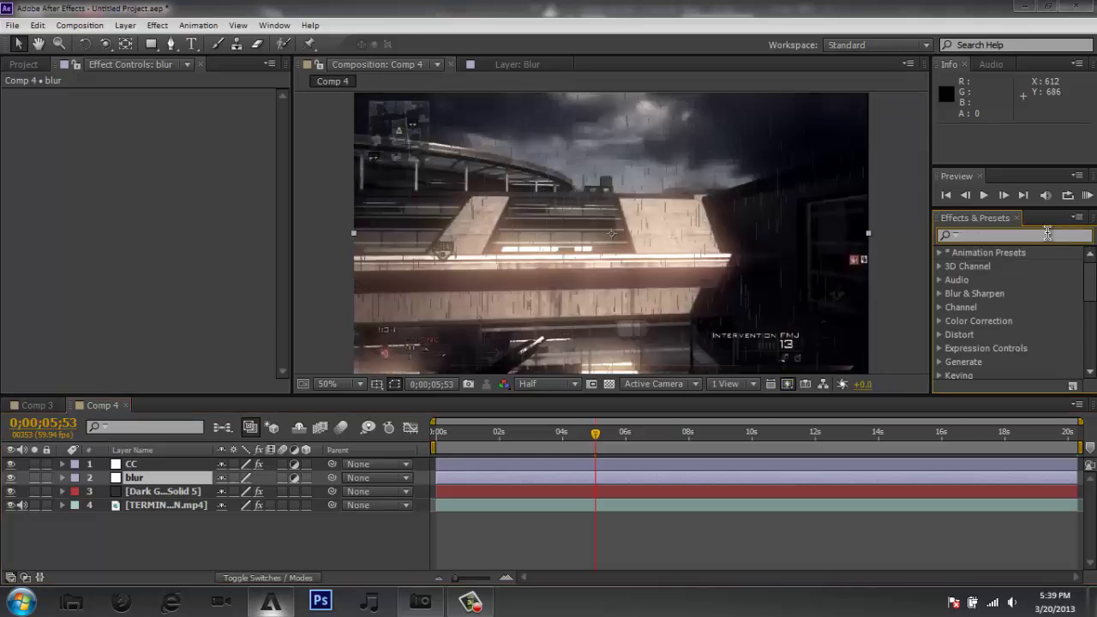
{"action": "type", "text": "d"}
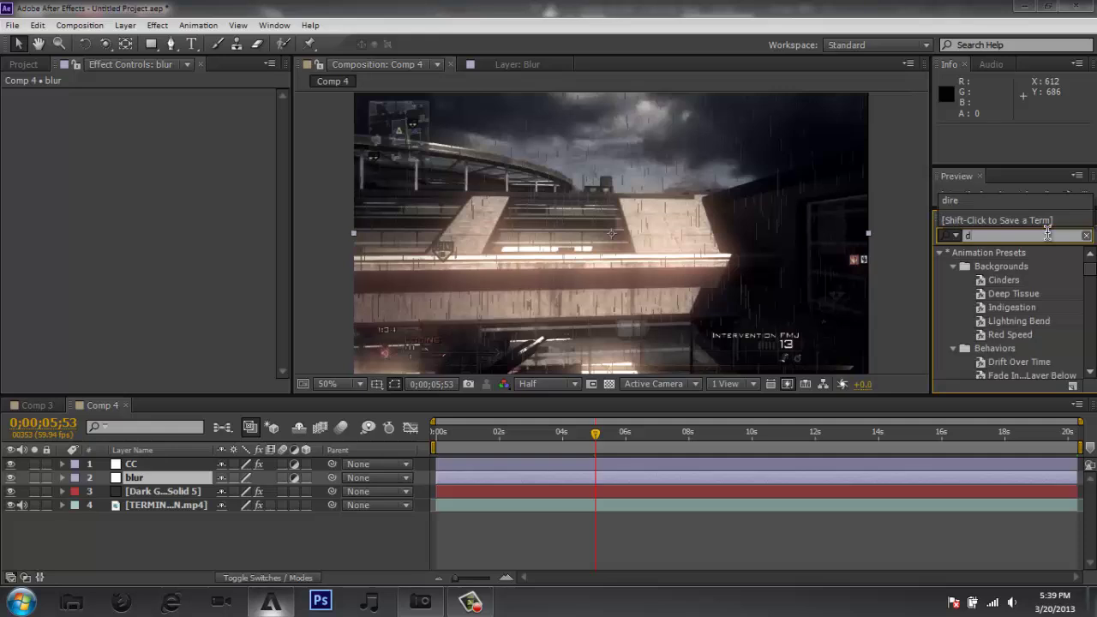
{"action": "type", "text": "ric"}
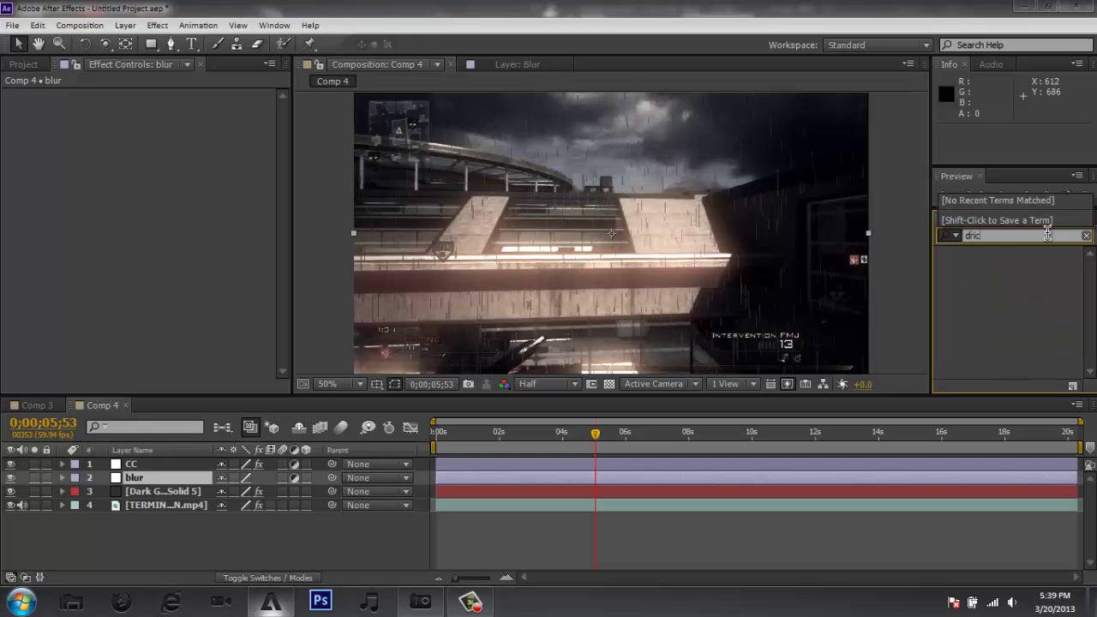
{"action": "left_click", "coordinate": [1048, 235]}
{"action": "key", "text": "BackSpace"}
{"action": "key", "text": "BackSpace"}
{"action": "type", "text": "irc"}
{"action": "key", "text": "BackSpace"}
{"action": "left_click_drag", "start_coordinate": [1028, 266], "coordinate": [178, 479]}
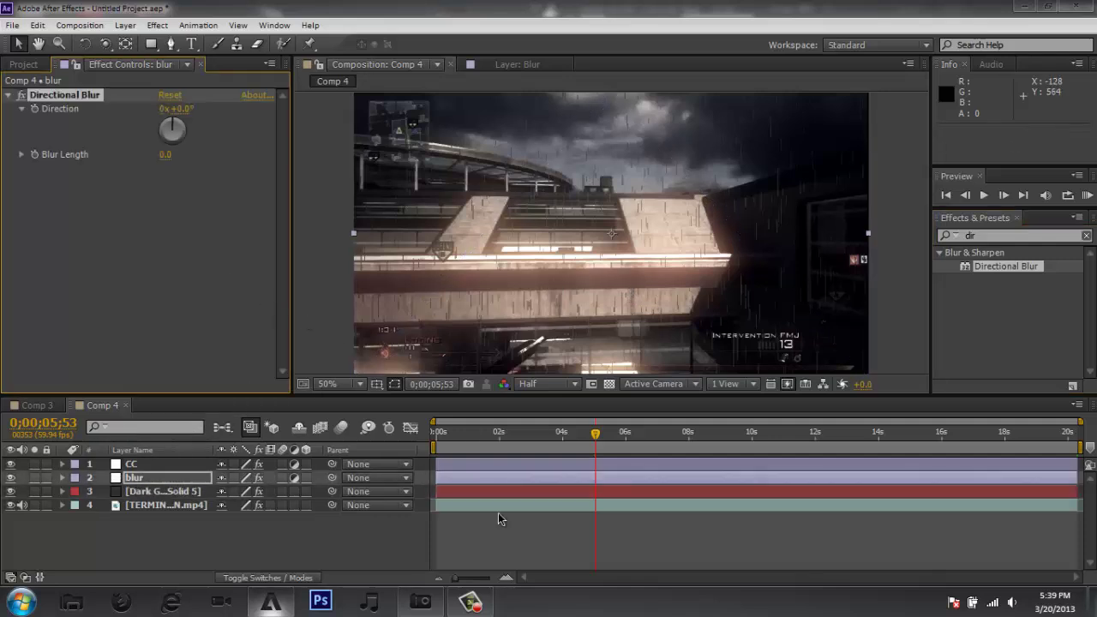
- Turn on Blur Length keyframing at 0;00;05;53 and set the Blur Length to 5.4 at 0;00;06;22
{"action": "left_click", "coordinate": [35, 155]}
{"action": "left_click_drag", "start_coordinate": [597, 437], "coordinate": [623, 466]}
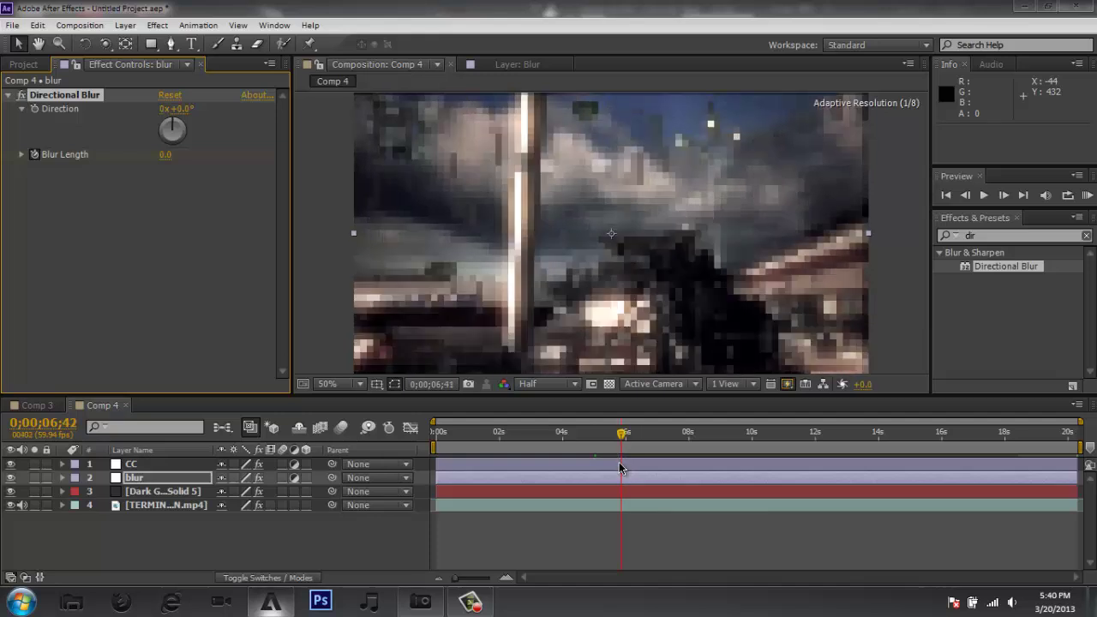
{"action": "left_click", "coordinate": [611, 461]}
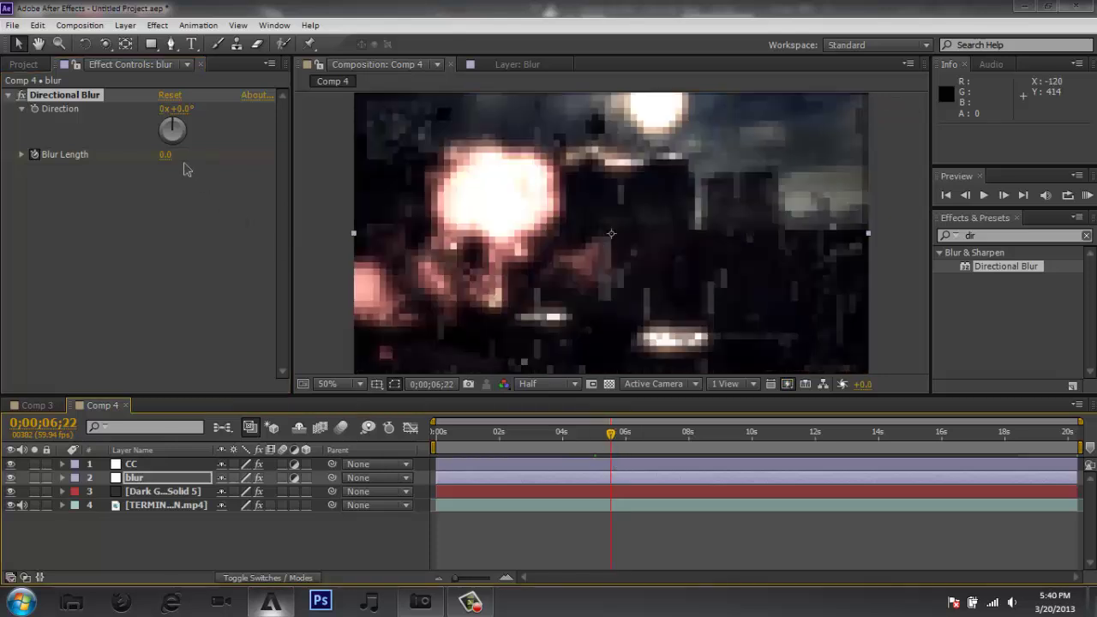
{"action": "left_click_drag", "start_coordinate": [157, 159], "coordinate": [216, 170]}
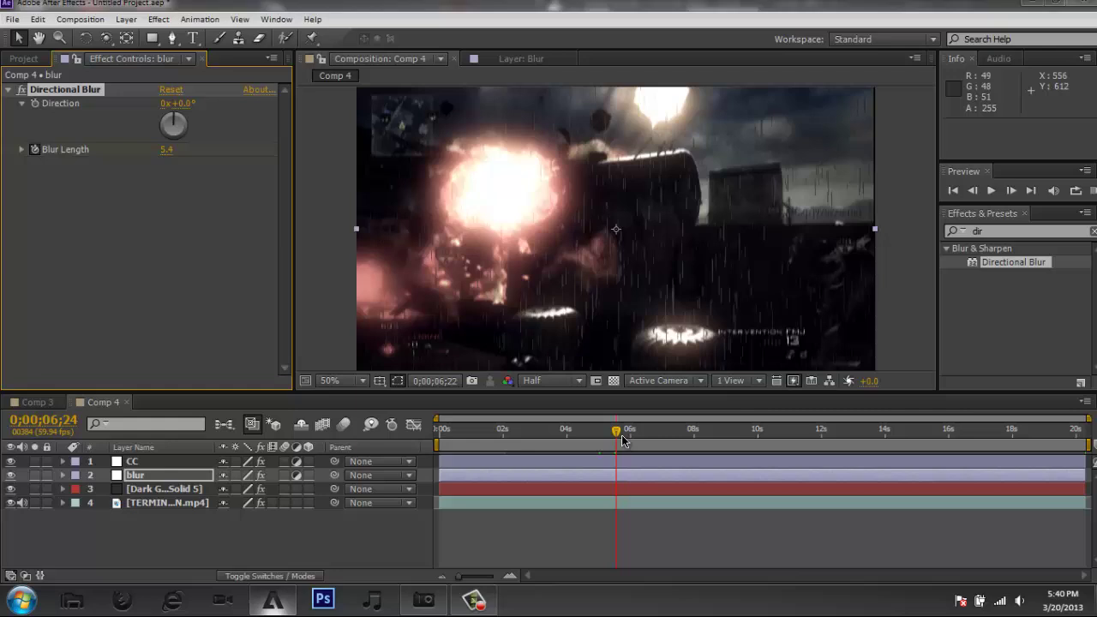
- Set the Directional Blur's Blur Length back to 0 at 0;00;06;42
{"action": "left_click_drag", "start_coordinate": [565, 582], "coordinate": [576, 591]}
{"action": "left_click_drag", "start_coordinate": [626, 441], "coordinate": [626, 446]}
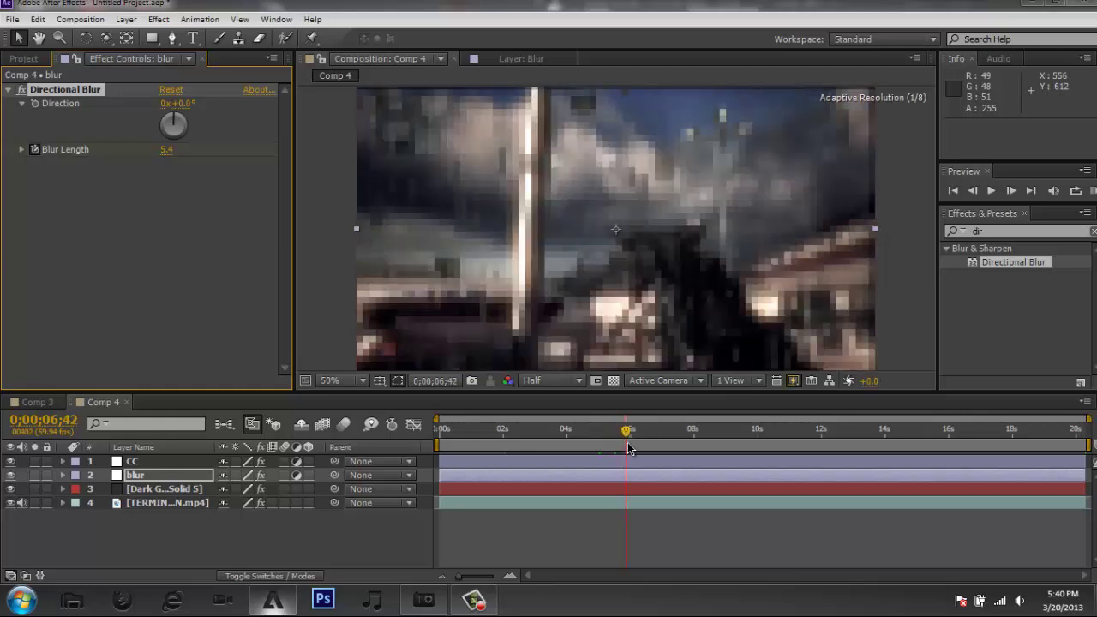
{"action": "left_click", "coordinate": [168, 151]}
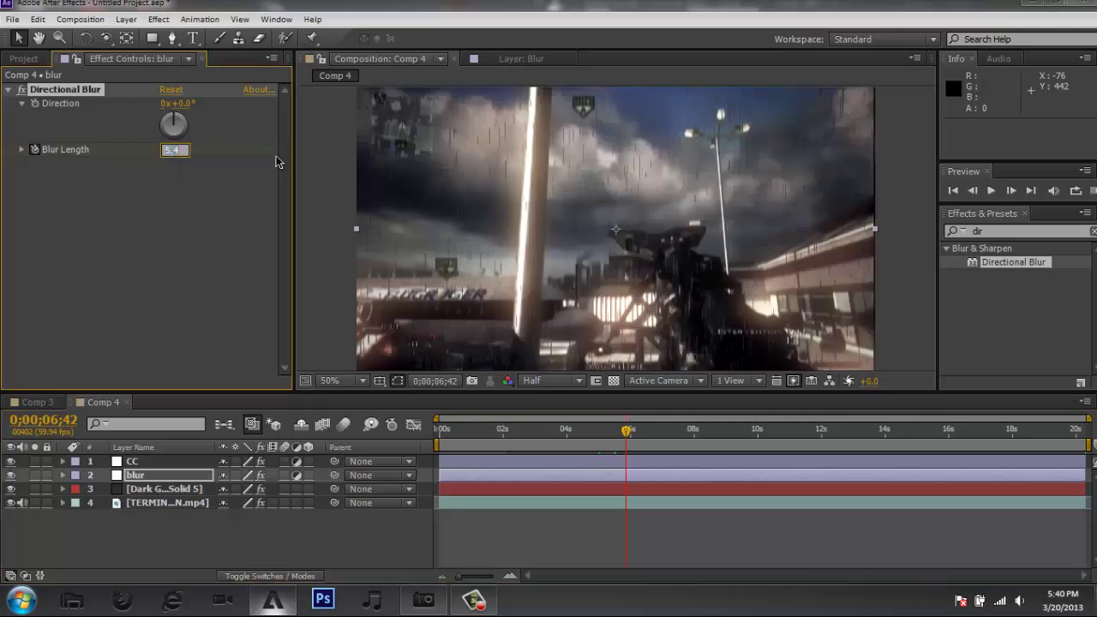
{"action": "key", "text": "Return"}
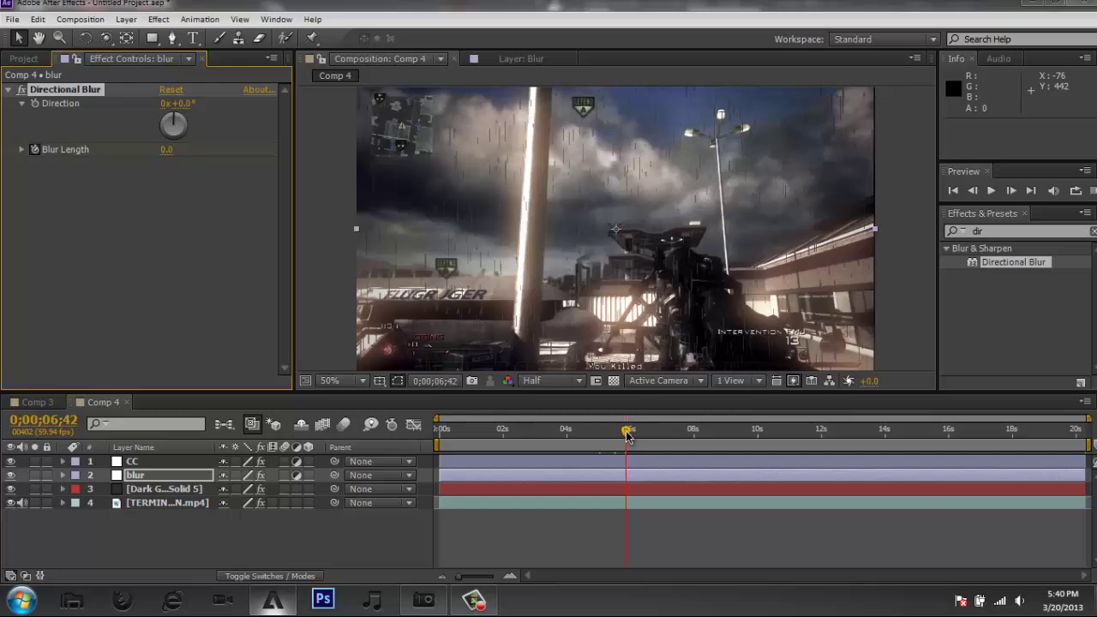
- Narrow the Comp 4 work area to the short section around the Blur Length keyframes
{"action": "left_click_drag", "start_coordinate": [626, 435], "coordinate": [598, 434]}
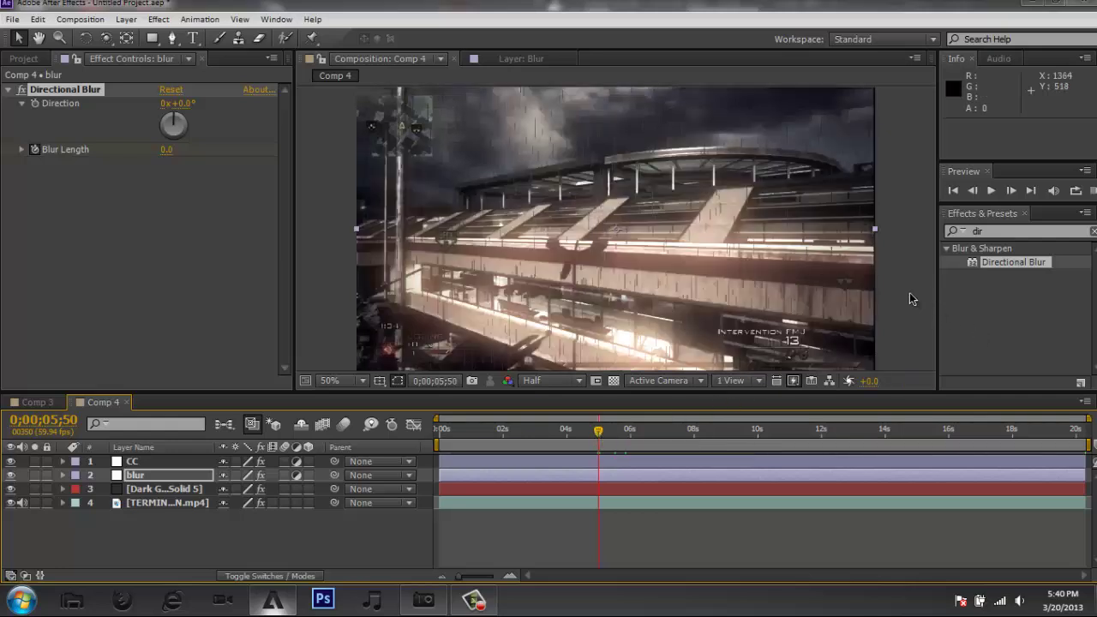
{"action": "left_click", "coordinate": [963, 285]}
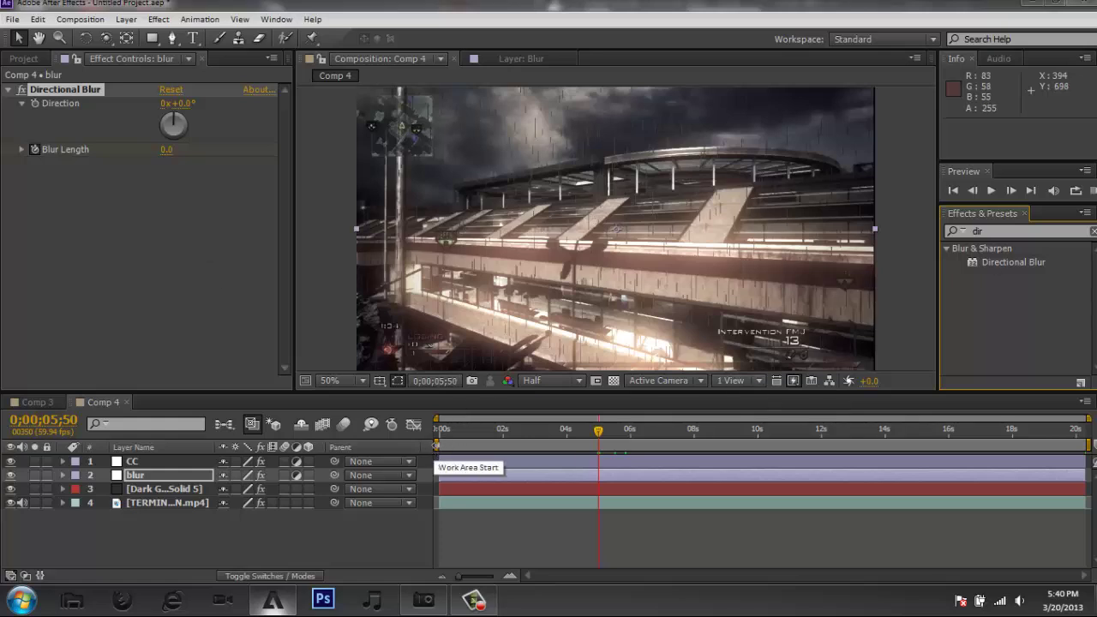
{"action": "left_click_drag", "start_coordinate": [437, 444], "coordinate": [589, 463]}
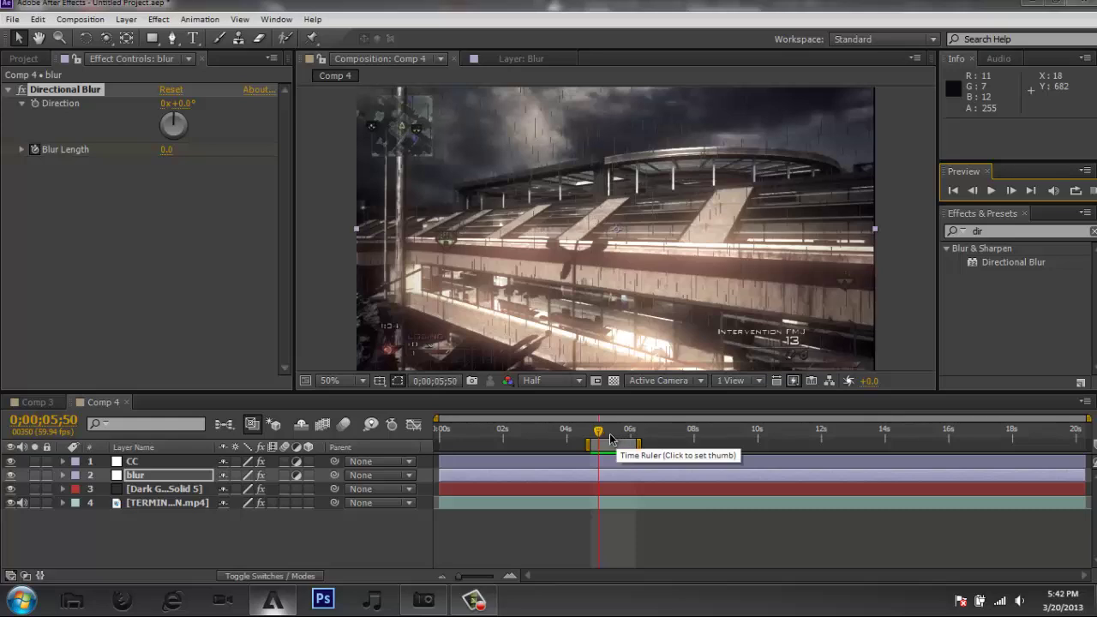
- Play Comp 4 from 0;00;05;43 to check the animated blur, stopping at 0;00;06;36
{"action": "left_click_drag", "start_coordinate": [598, 437], "coordinate": [593, 437]}
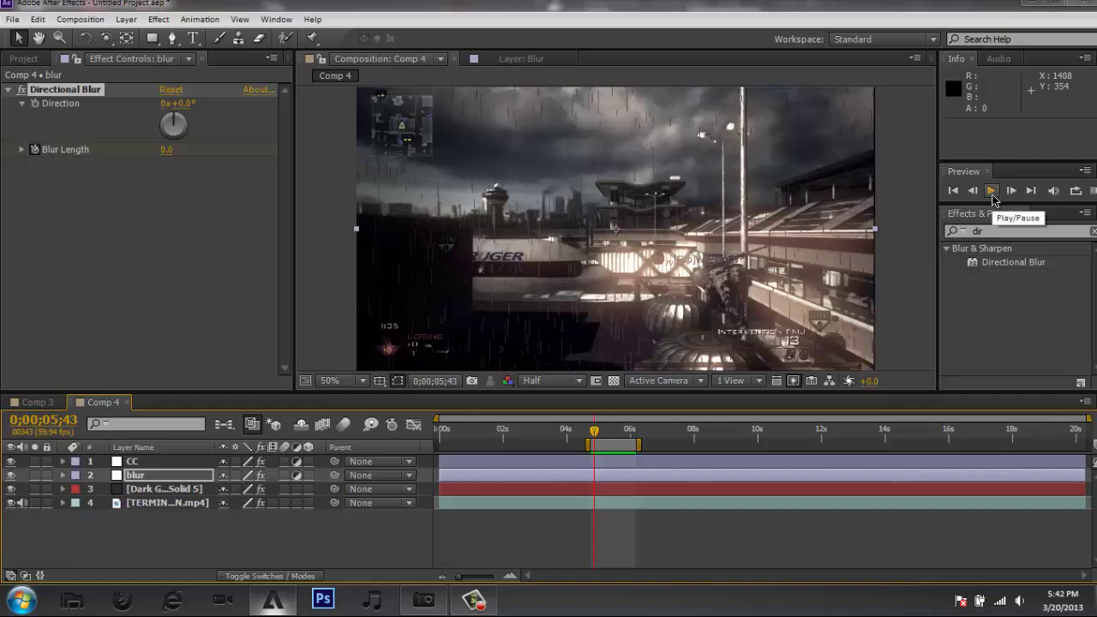
{"action": "left_click", "coordinate": [991, 191]}
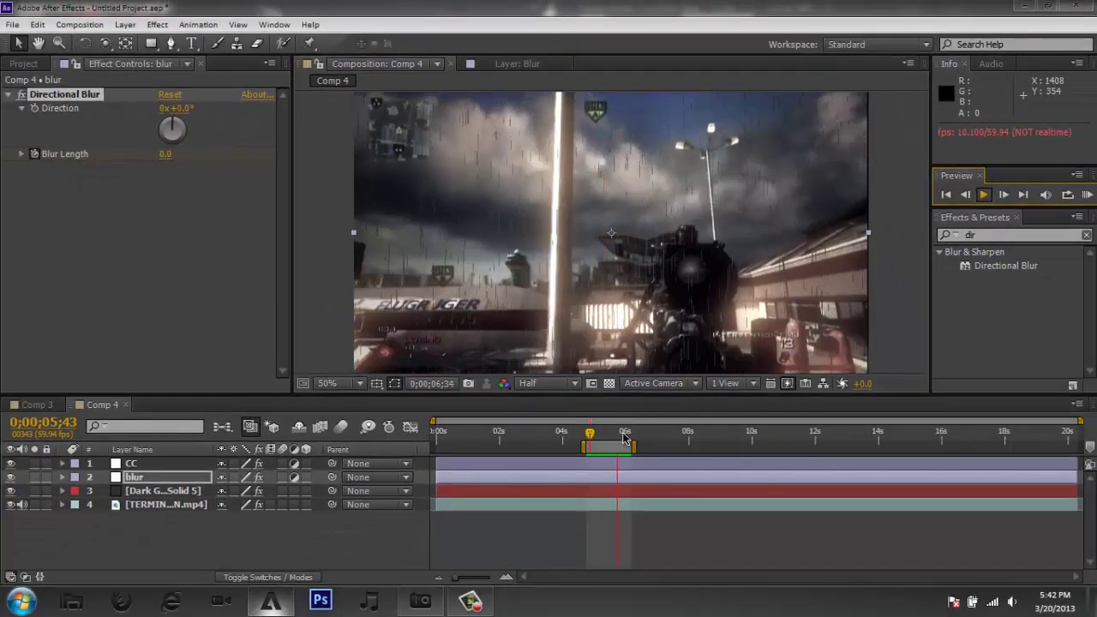
{"action": "left_click", "coordinate": [621, 434]}
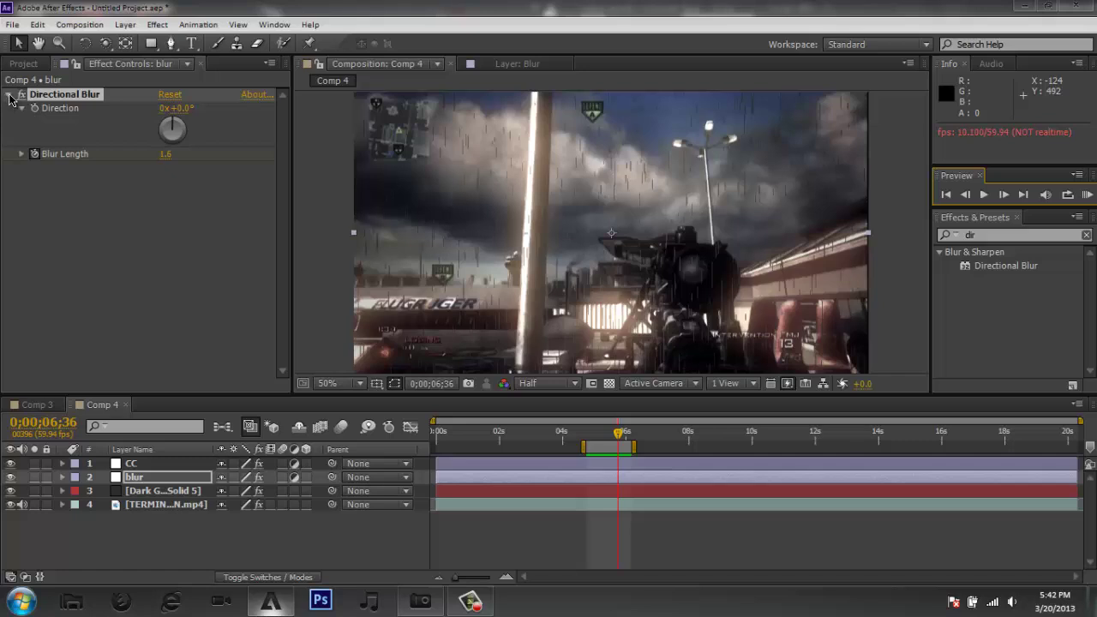
- Turn on keyframing for the Physics Velocity of CC Particle World on Dark Gray Solid 5 at 0;00;06;19
{"action": "left_click", "coordinate": [10, 95]}
{"action": "left_click", "coordinate": [141, 492]}
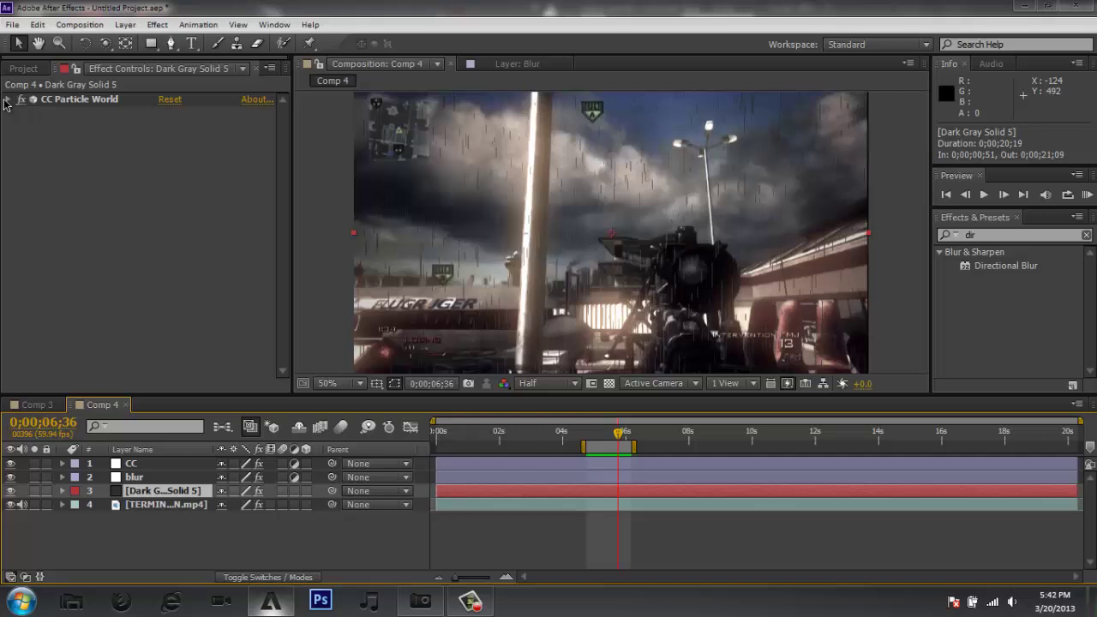
{"action": "left_click", "coordinate": [5, 104]}
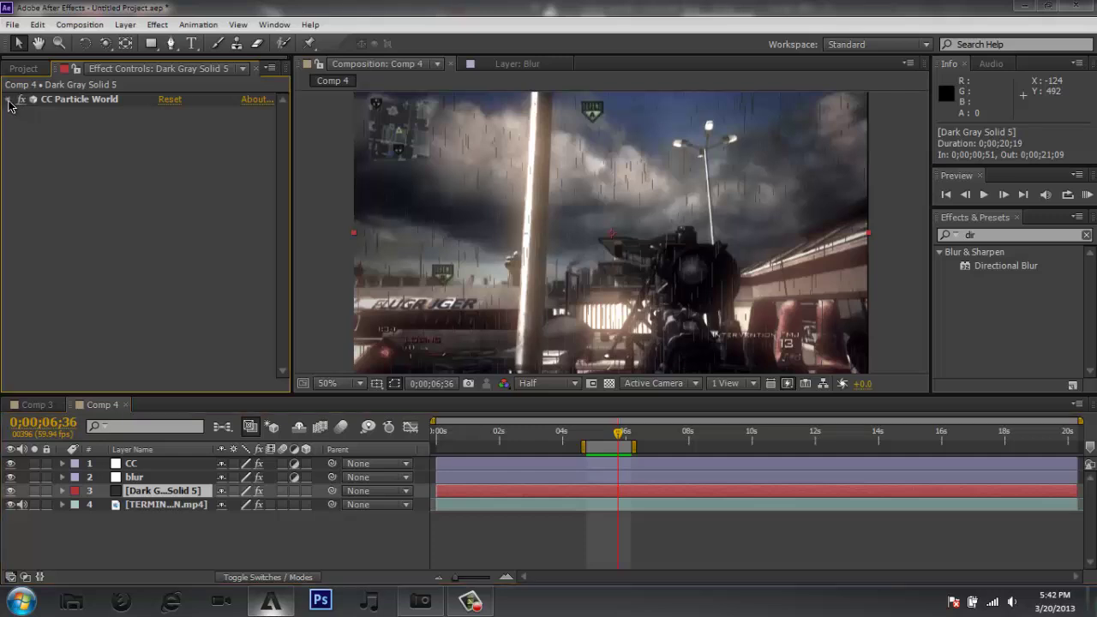
{"action": "left_click", "coordinate": [9, 99]}
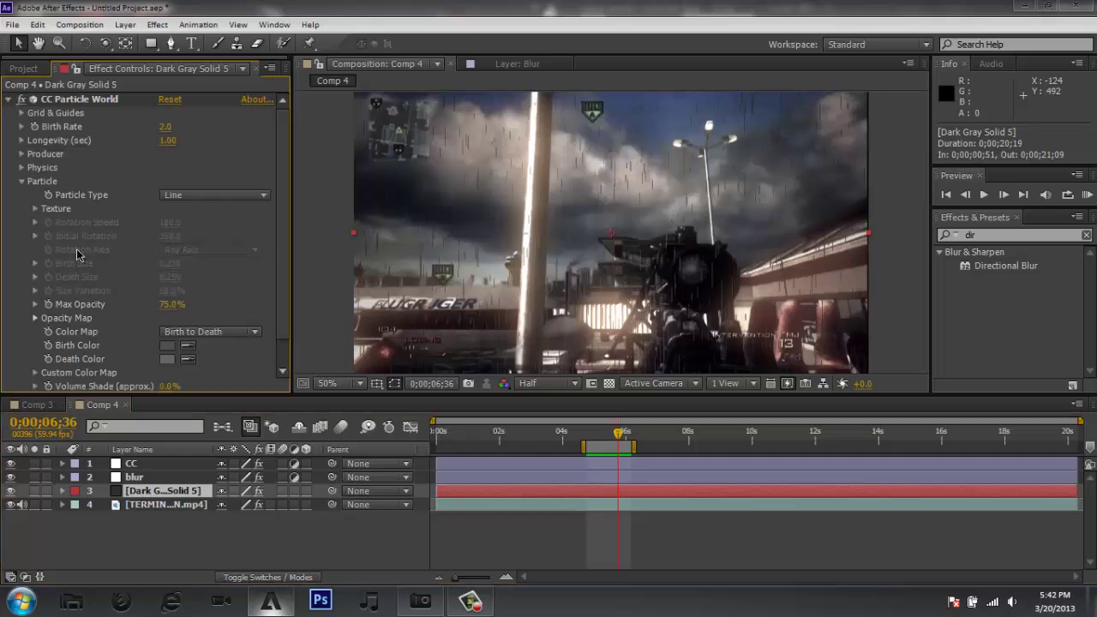
{"action": "left_click", "coordinate": [23, 180]}
{"action": "left_click", "coordinate": [21, 168]}
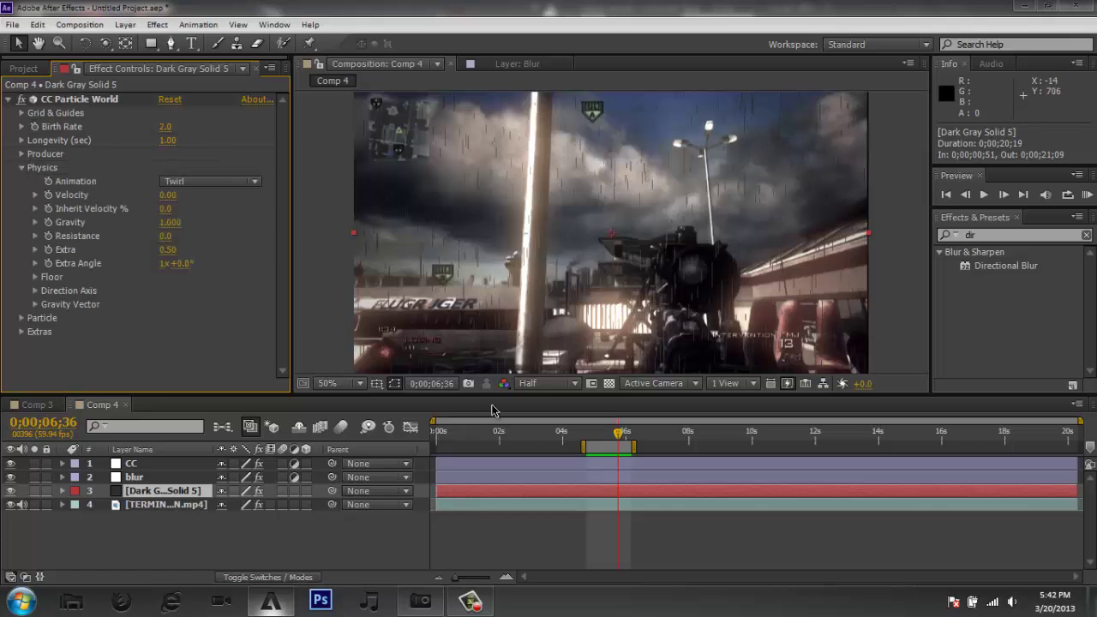
{"action": "left_click_drag", "start_coordinate": [623, 439], "coordinate": [608, 434]}
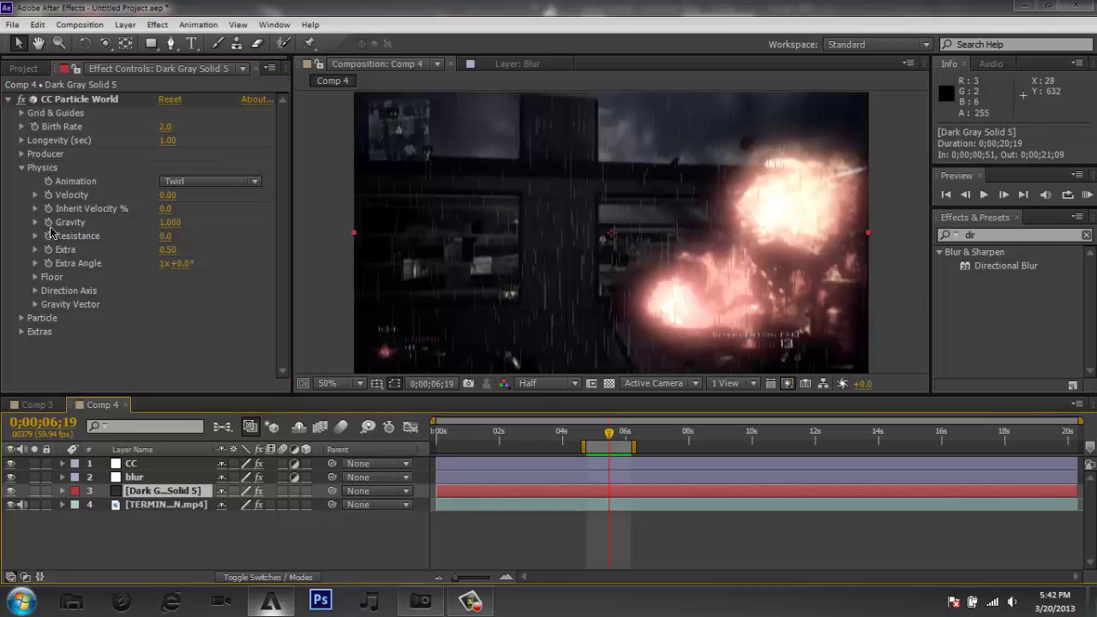
{"action": "left_click", "coordinate": [49, 194]}
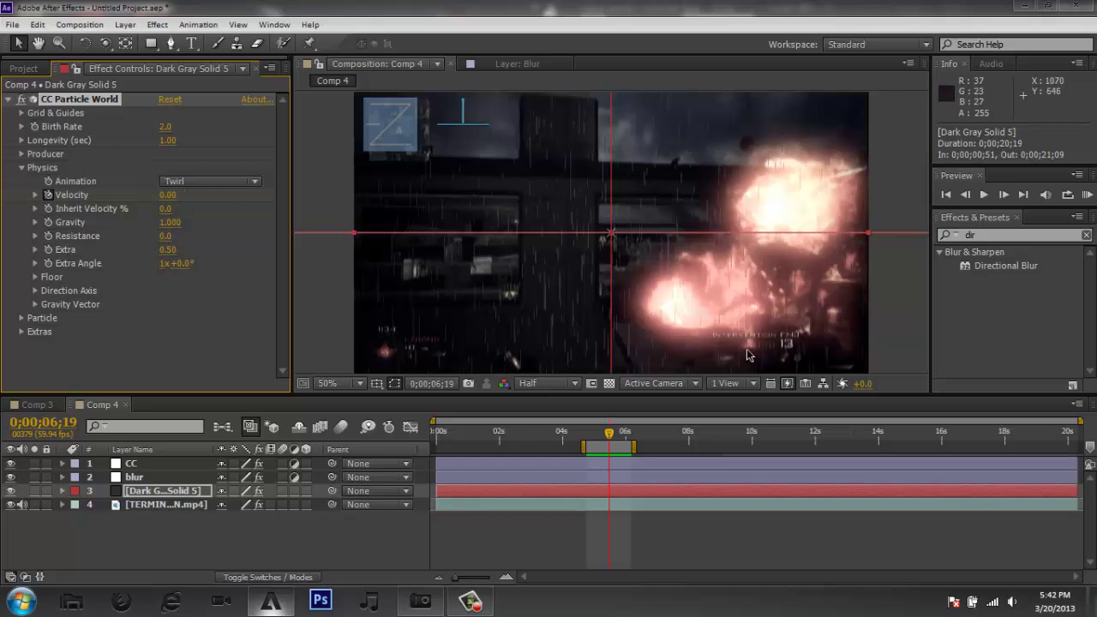
{"action": "left_click", "coordinate": [600, 544]}
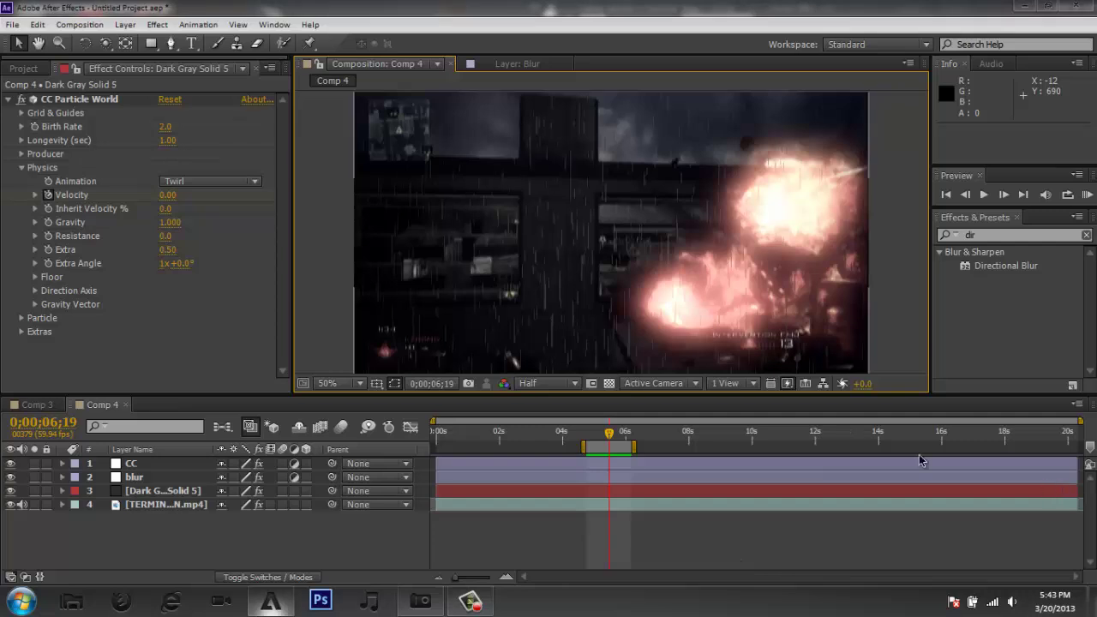